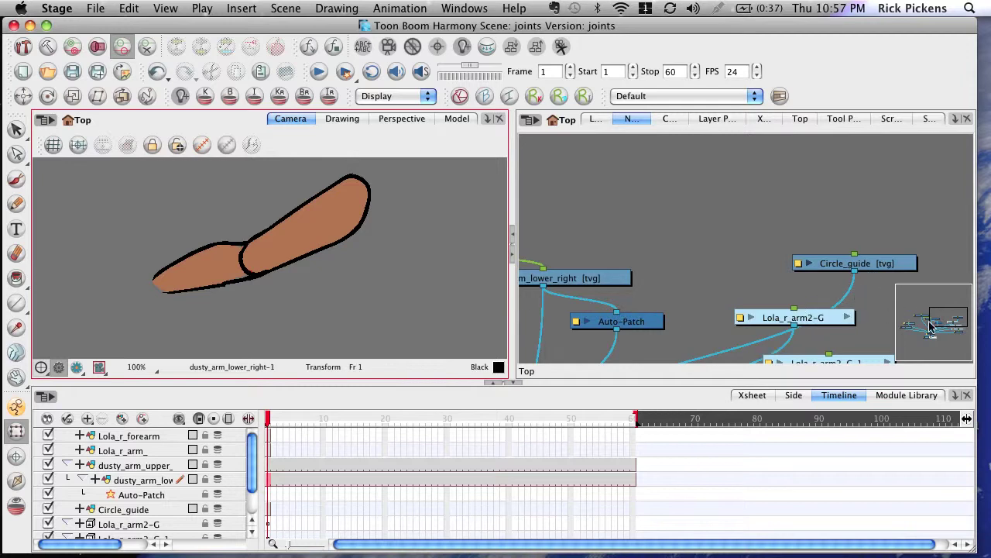
Pan the Node view to the Auto-Patch node, nudge it slightly left, then reveal Circle_guide and Lola_r_arm2-G
drag(932, 327, 917, 331)
click(859, 273)
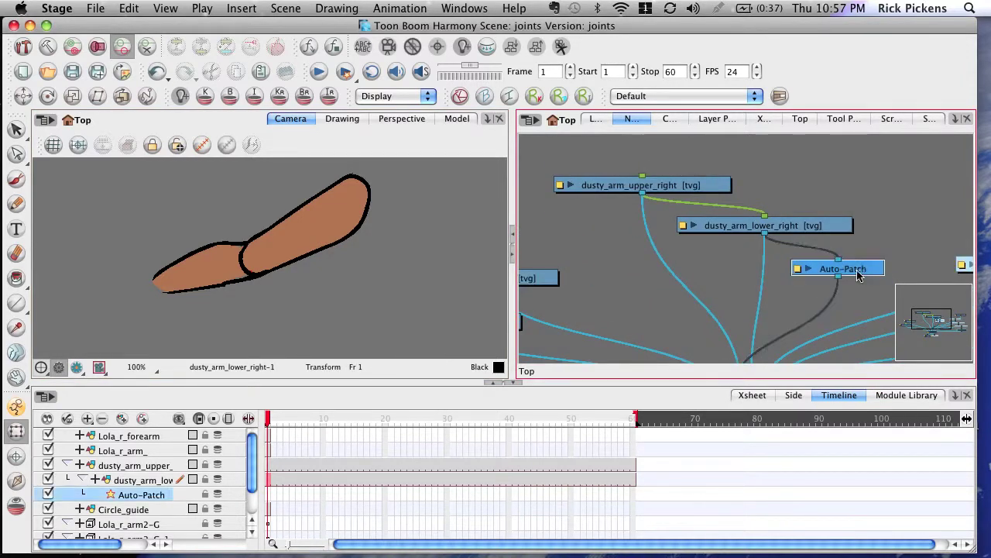
drag(858, 272, 855, 274)
drag(929, 327, 946, 326)
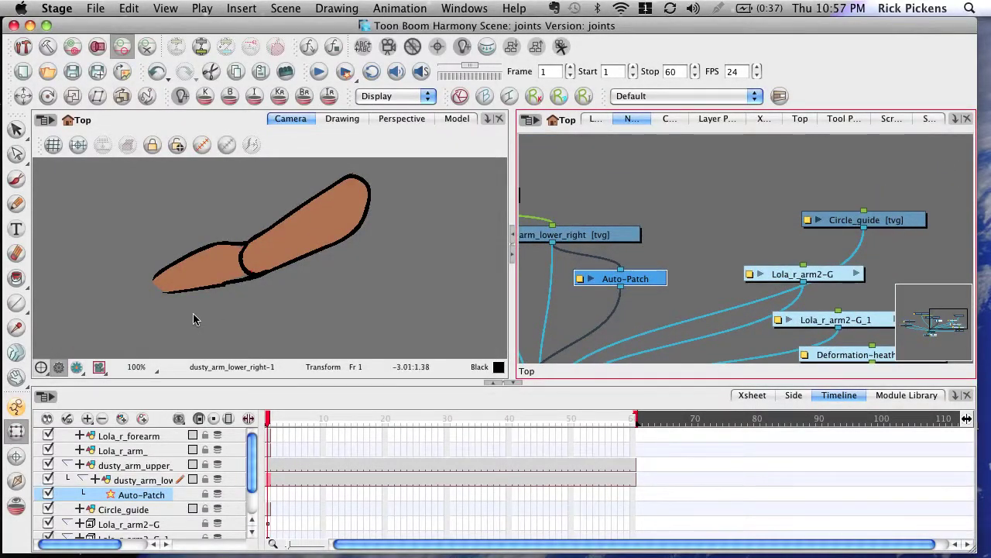
Rotate dusty_arm_lower_right around its elbow pivot until it meets the upper arm seamlessly
click(111, 333)
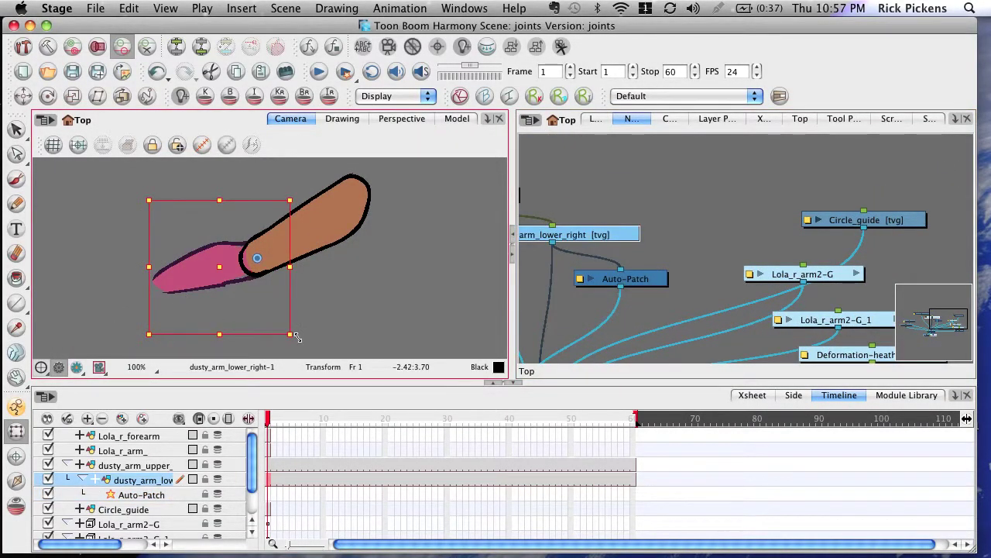
mouse_move(300, 342)
mouse_down()
mouse_move(269, 352)
mouse_move(206, 337)
mouse_move(177, 308)
mouse_move(317, 302)
mouse_move(306, 335)
mouse_move(256, 353)
mouse_move(159, 290)
mouse_move(161, 308)
mouse_move(248, 347)
mouse_move(298, 341)
mouse_move(265, 356)
mouse_up()
click(15, 377)
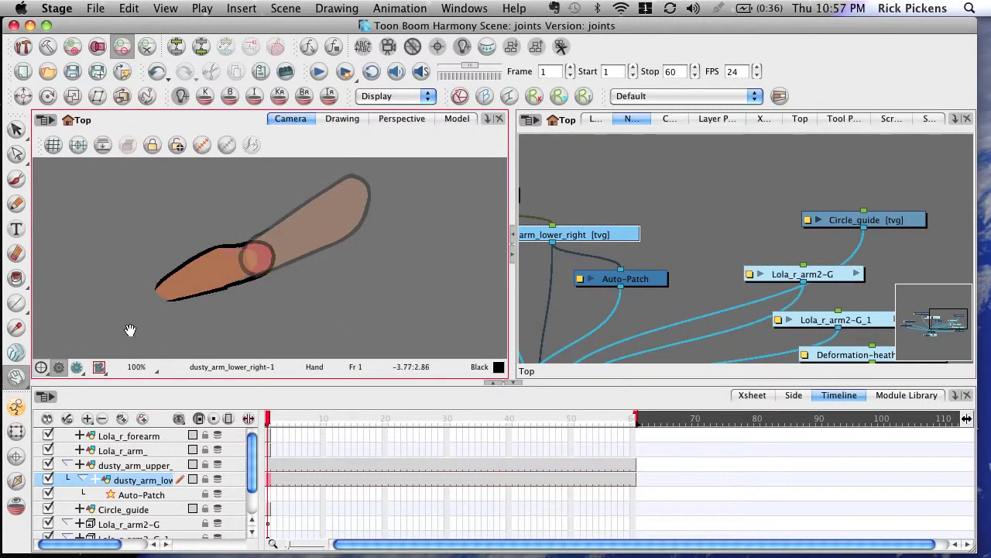
mouse_move(116, 277)
mouse_down()
mouse_move(131, 276)
mouse_move(102, 294)
mouse_up()
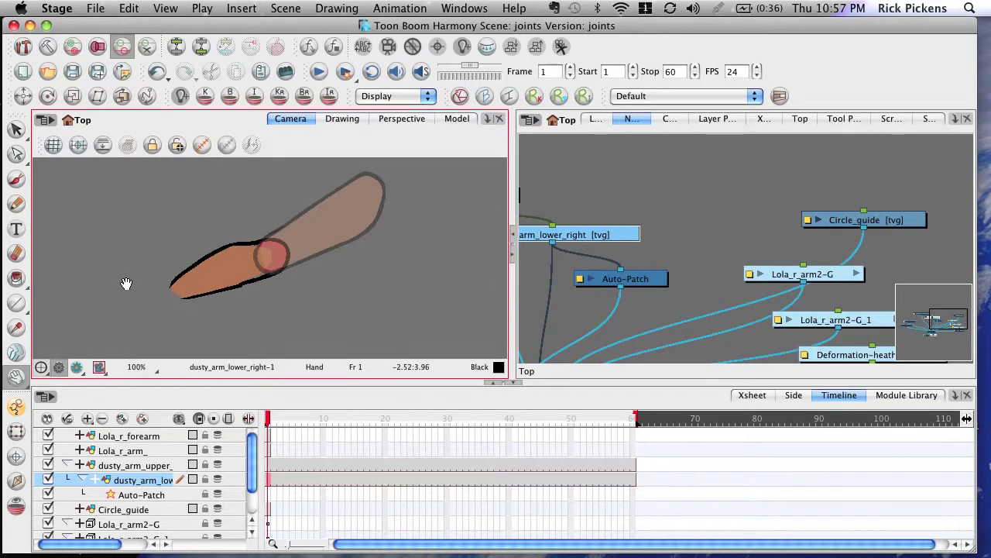
click(16, 405)
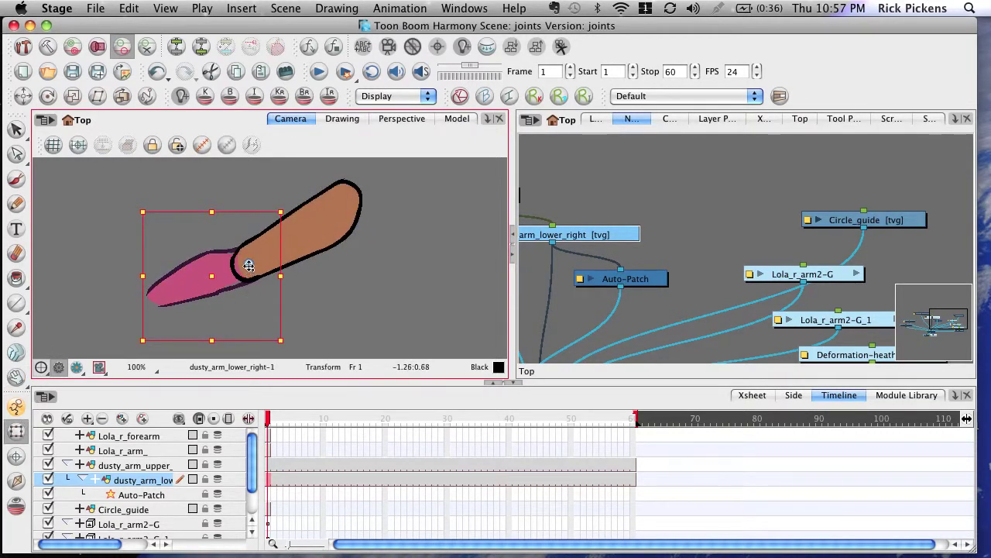
mouse_move(291, 344)
mouse_down()
mouse_move(232, 352)
mouse_move(302, 193)
mouse_move(226, 342)
mouse_move(181, 302)
mouse_move(322, 290)
mouse_move(256, 341)
mouse_move(369, 216)
mouse_move(325, 325)
mouse_move(243, 335)
mouse_move(287, 330)
mouse_up()
click(301, 337)
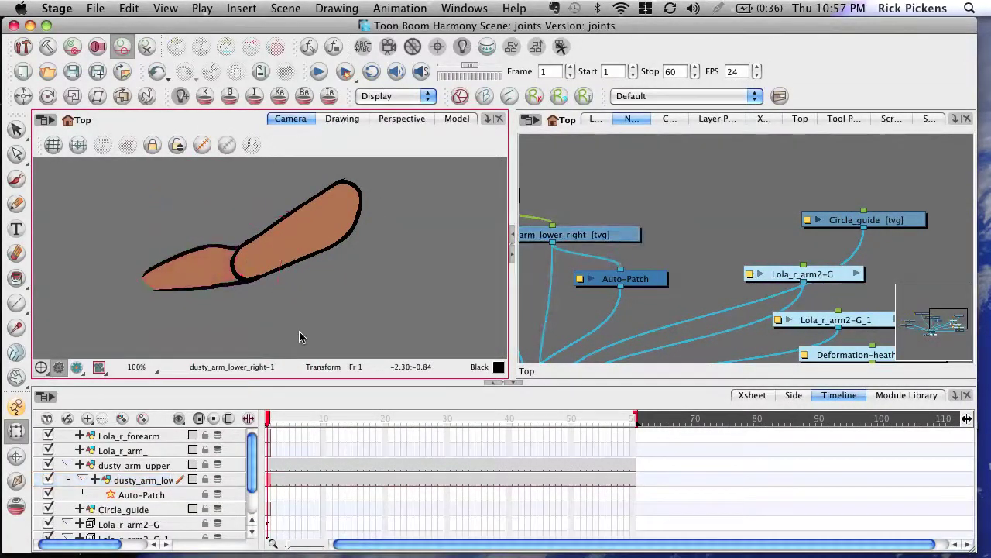
Disable the Circle_guide layer in its Layer Properties
double_click(806, 224)
click(568, 49)
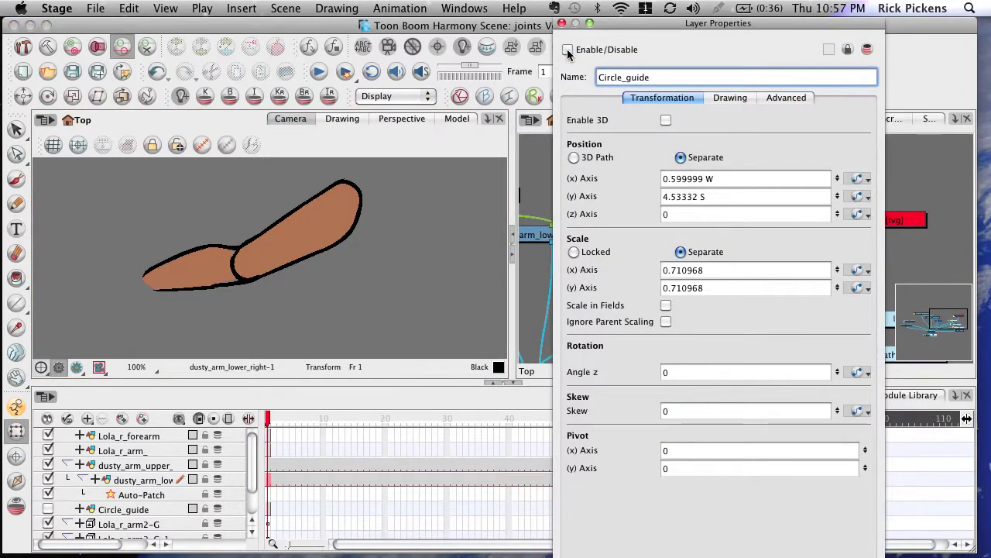
click(562, 22)
Shift the Auto-Patch node down-left and the dusty_arm_lower_right node slightly left
drag(935, 332, 918, 327)
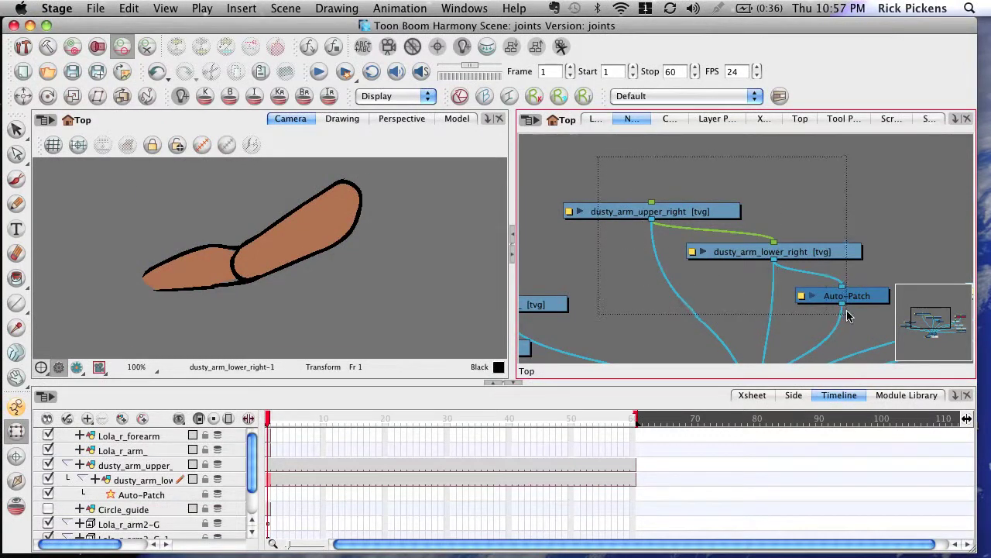
click(844, 316)
click(906, 265)
drag(845, 290, 838, 300)
drag(849, 258, 842, 257)
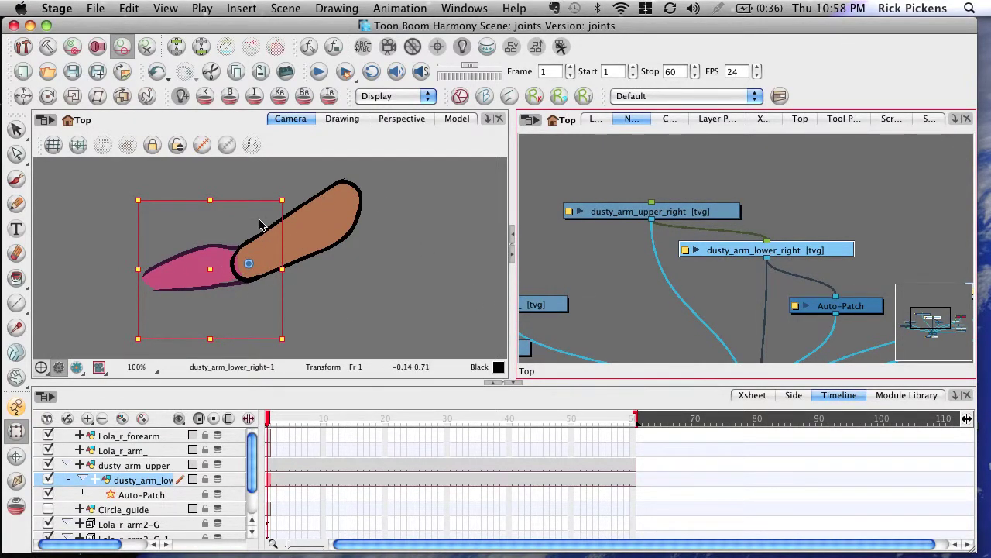
Preview the lower forearm's colour art and line art in Drawing view, then show the joints palette
click(342, 119)
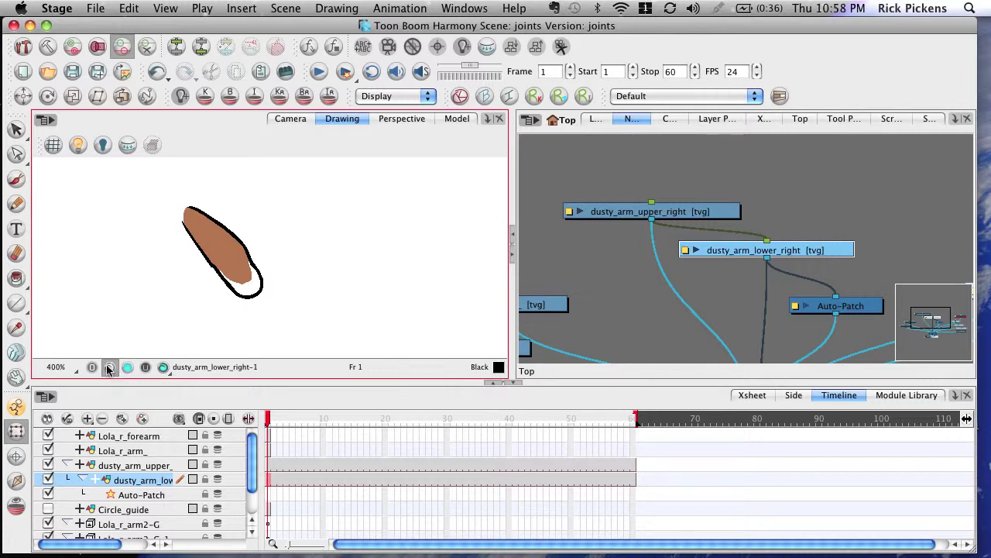
click(145, 367)
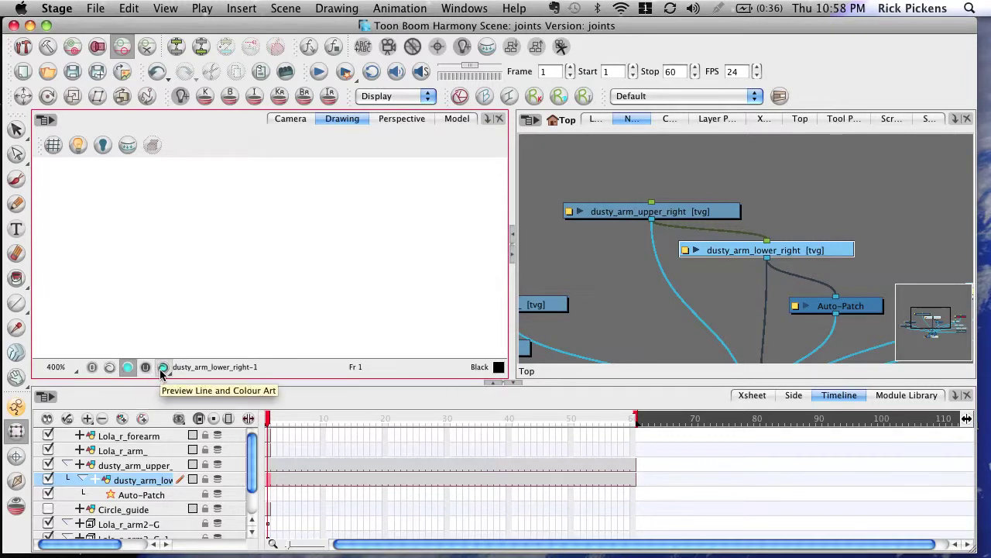
click(109, 368)
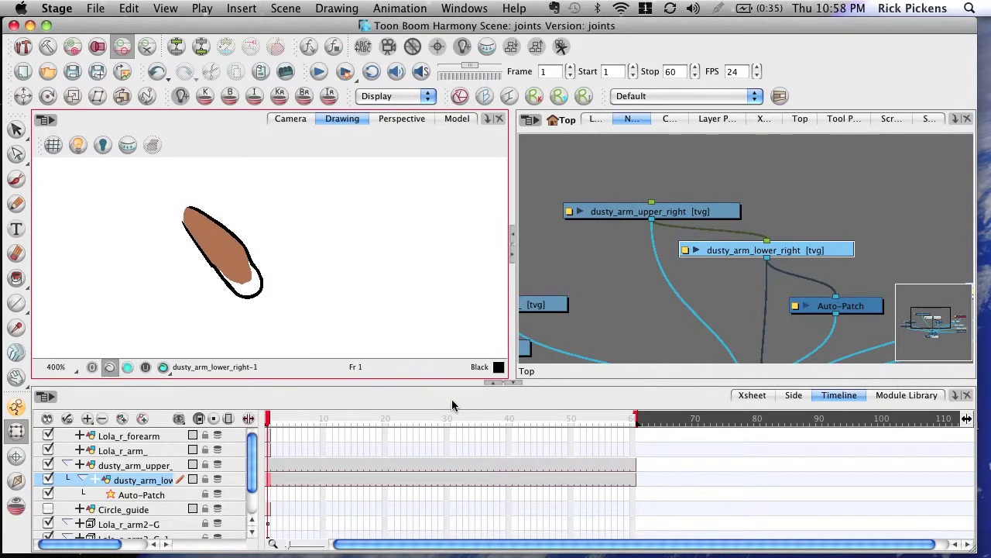
click(667, 119)
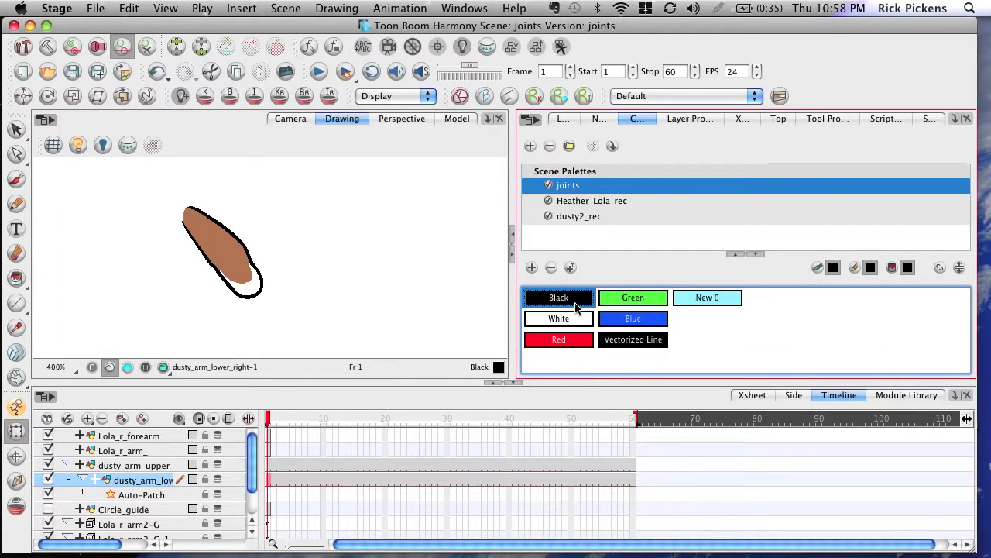
Add a New 0 swatch and eyedrop the arm's brown (R186 G135 B84) into it
click(531, 267)
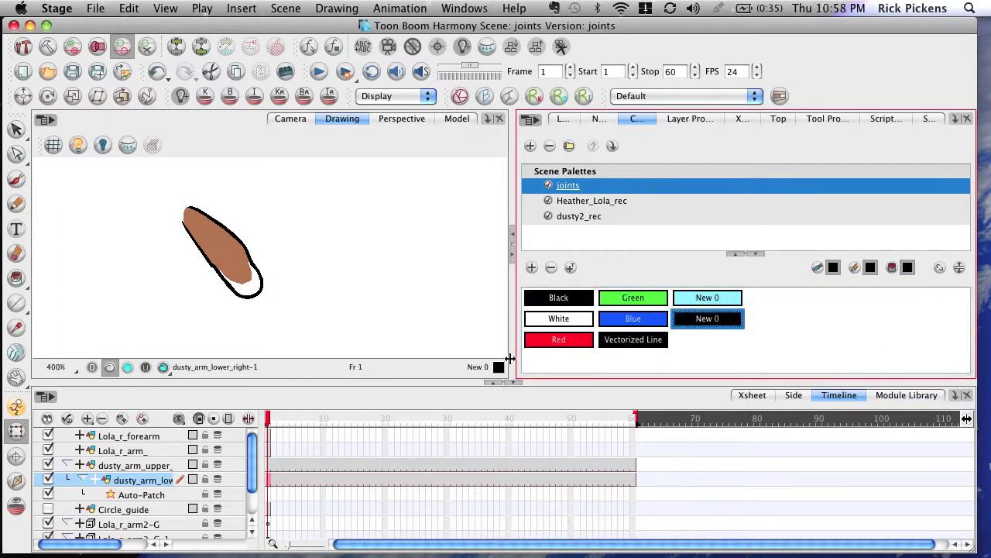
right_click(740, 324)
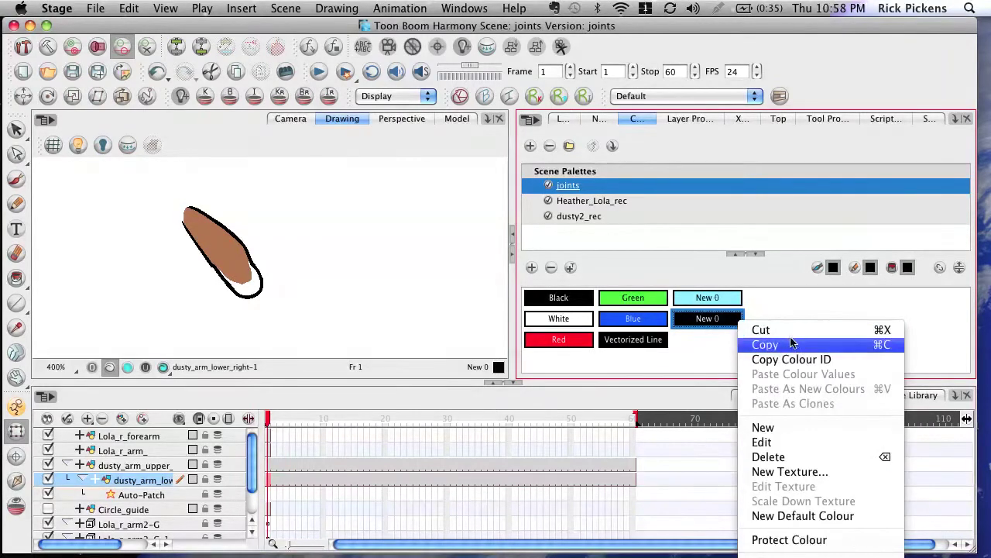
click(825, 446)
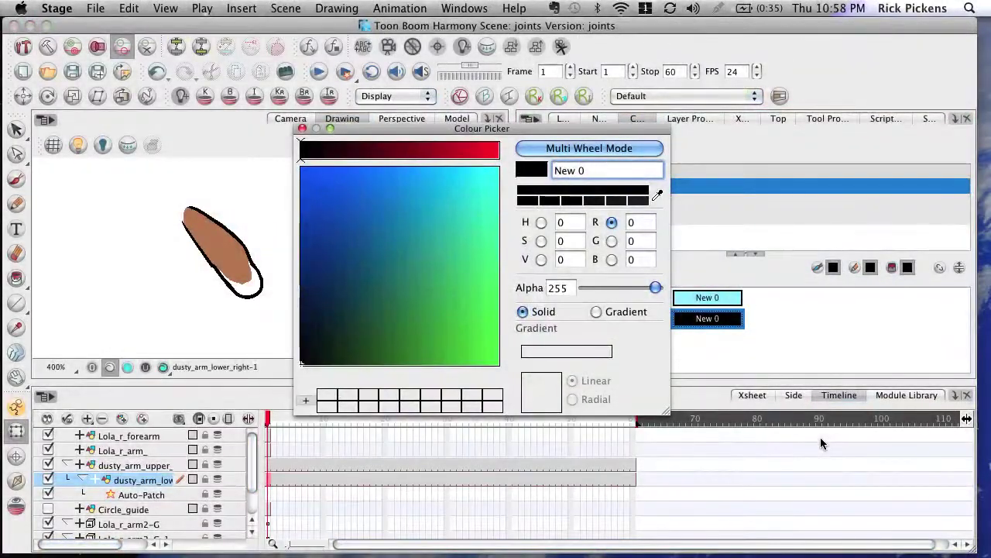
click(657, 196)
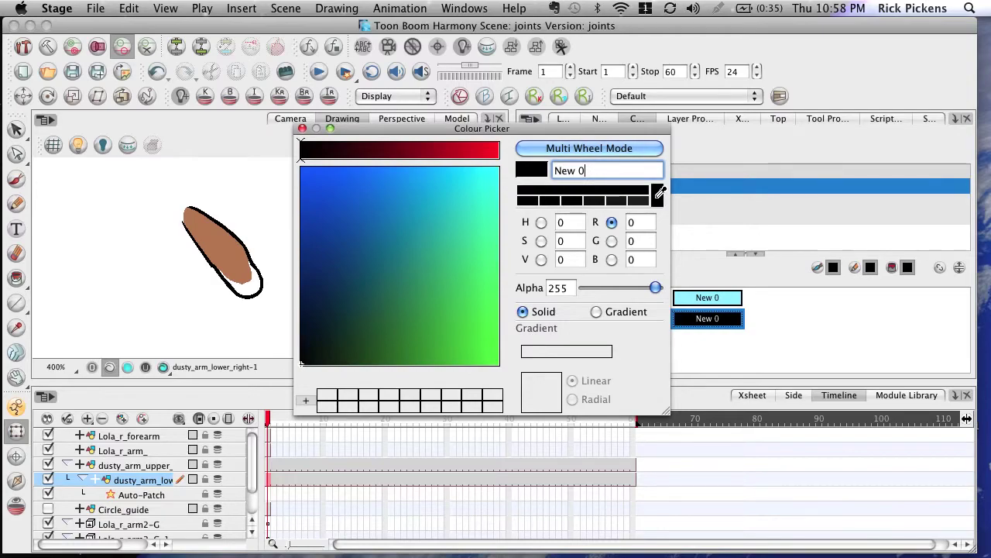
click(235, 264)
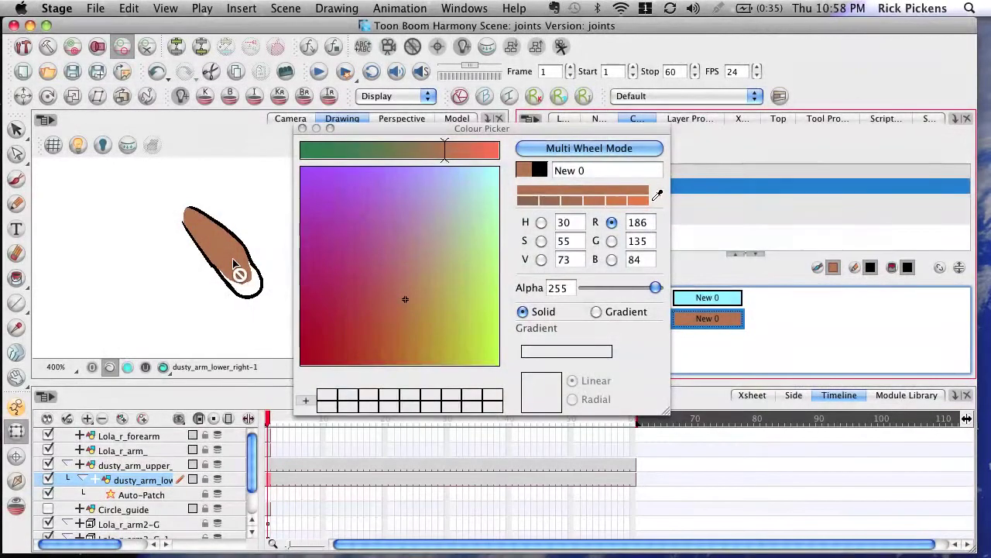
click(302, 128)
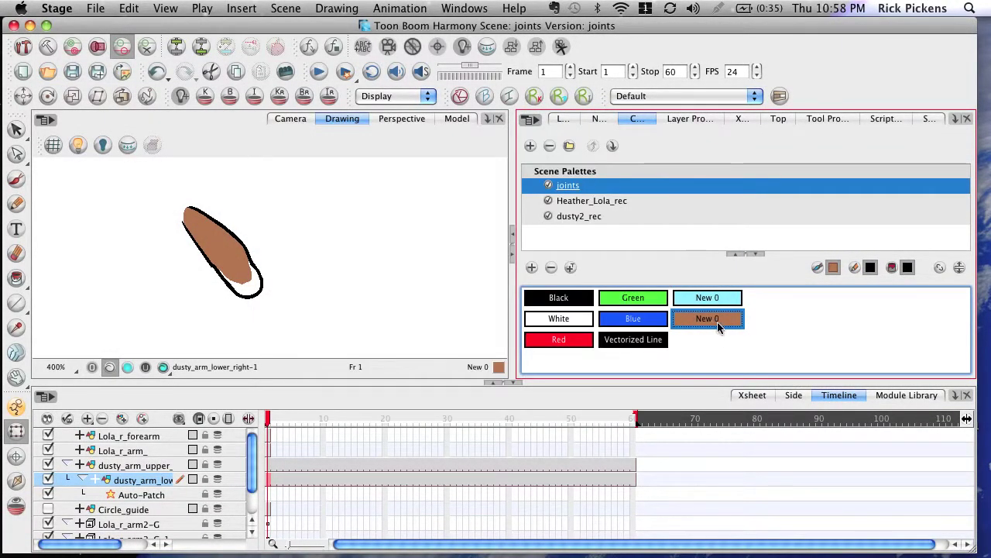
click(717, 347)
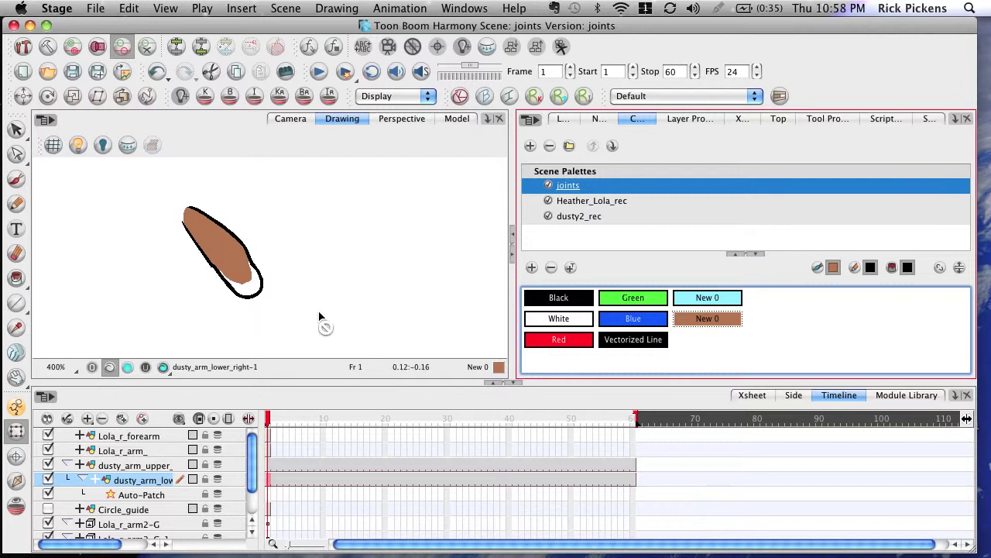
Cut away most of the brown fill inside the lower forearm with the Cutter
click(16, 128)
click(91, 145)
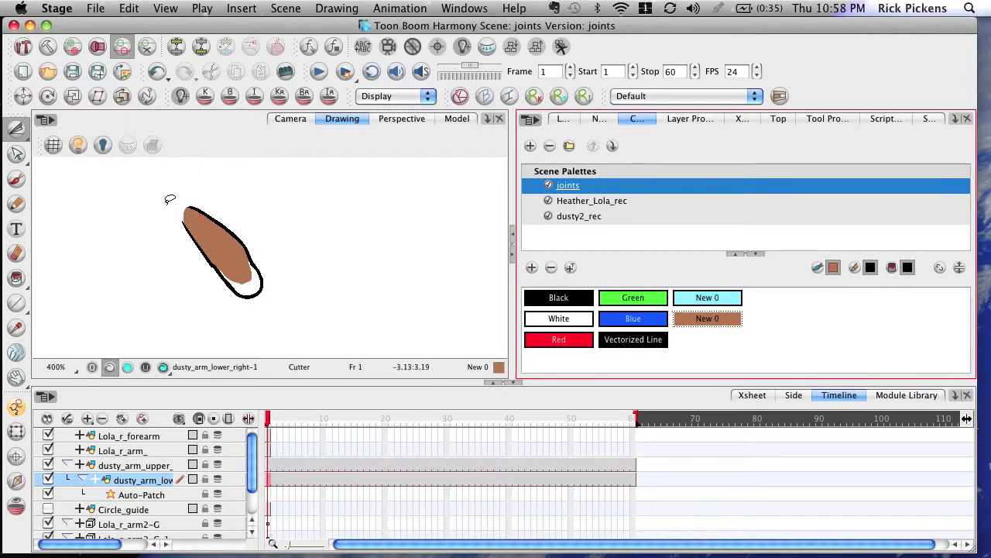
drag(170, 199, 211, 229)
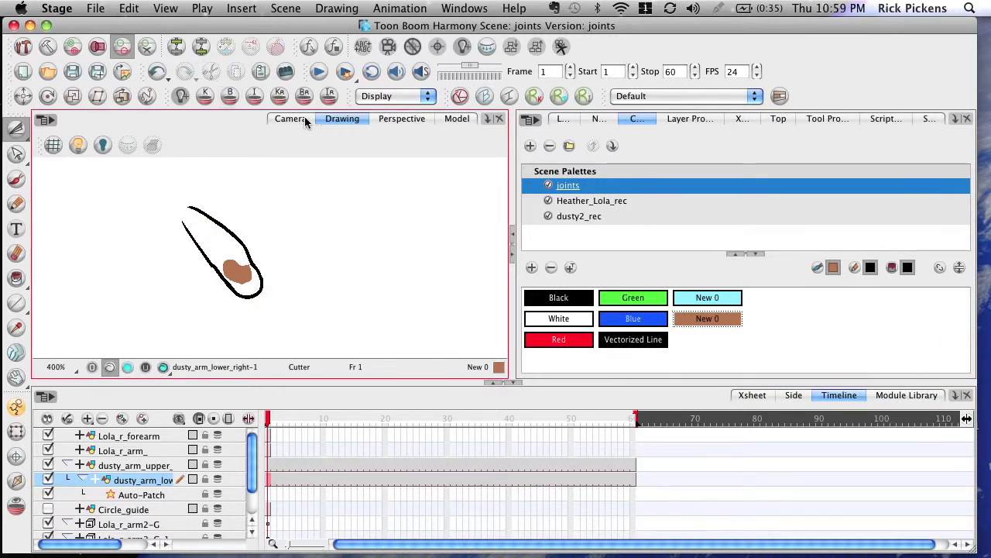
click(156, 73)
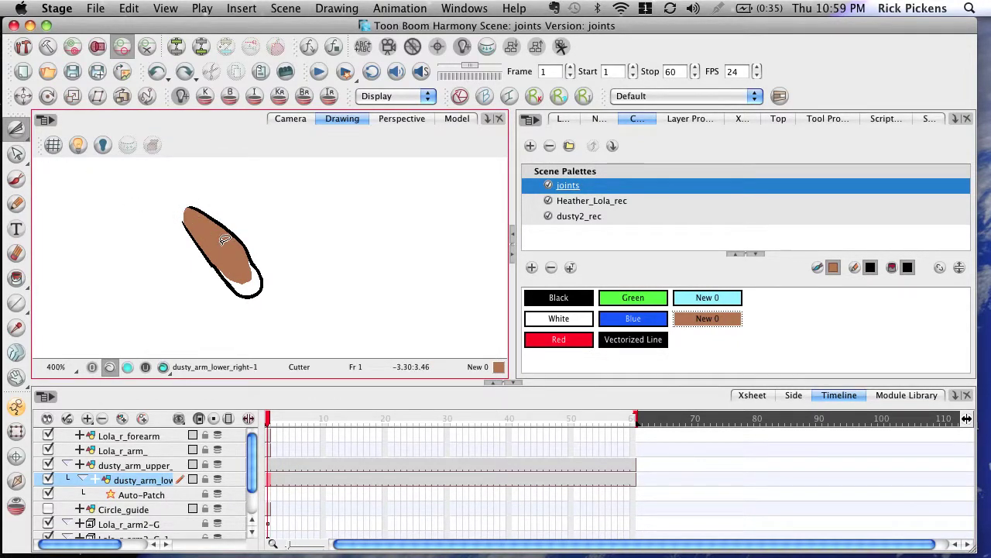
drag(168, 204, 244, 271)
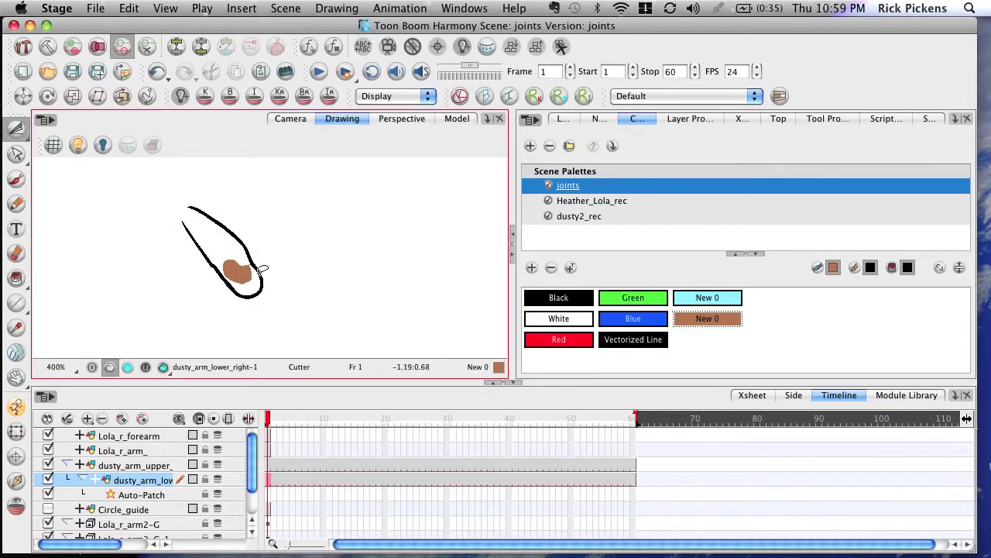
drag(256, 281, 220, 253)
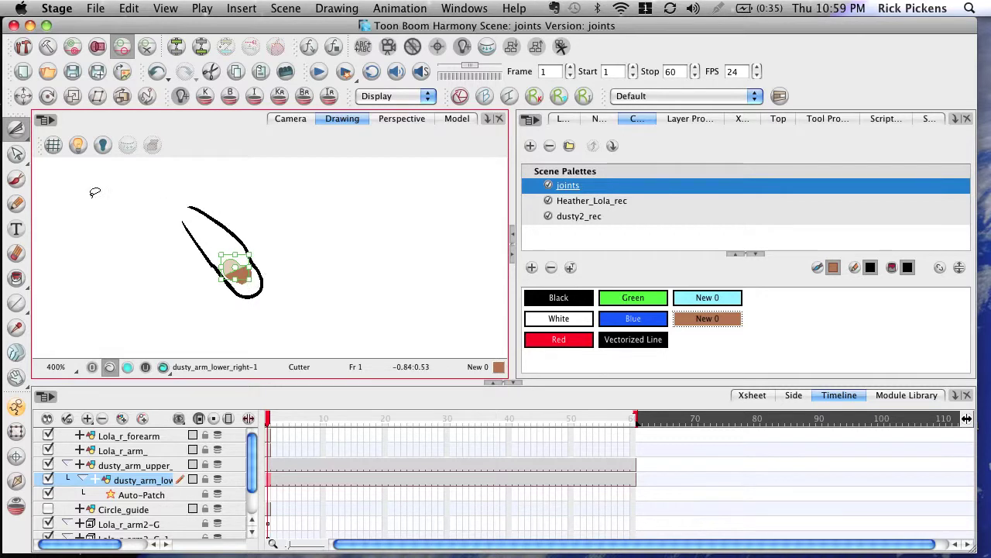
Select the leftover brown patch and delete it, leaving the bare black outline
click(15, 128)
click(69, 128)
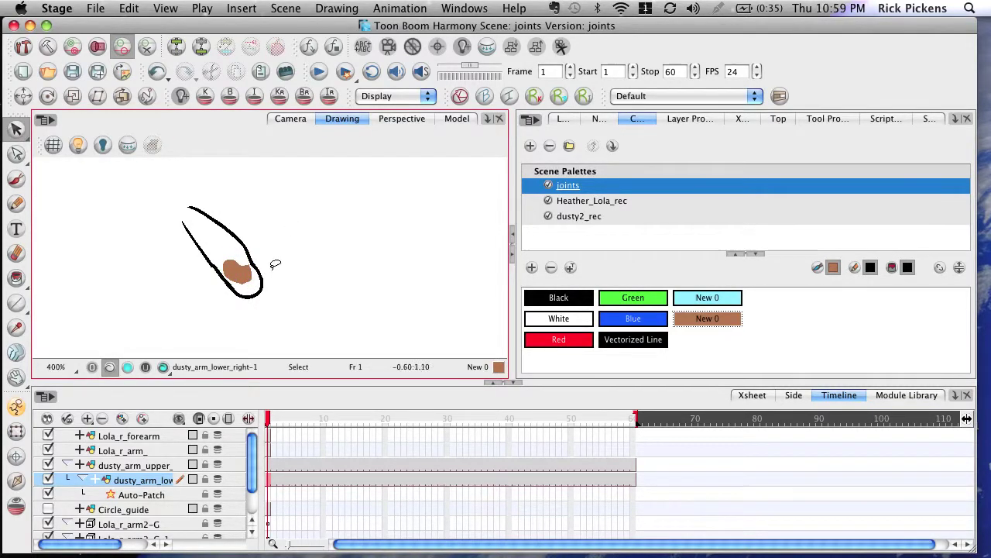
click(247, 275)
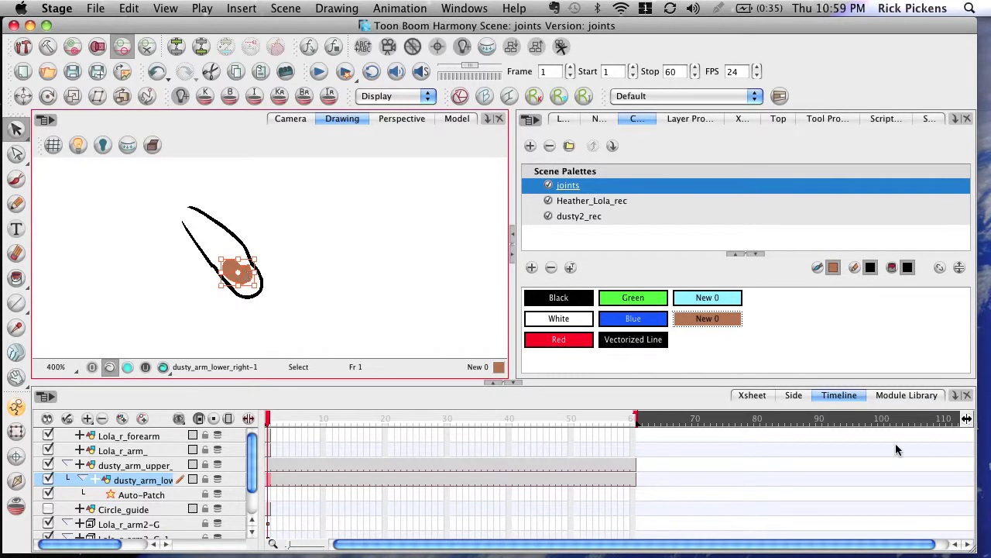
key(Delete)
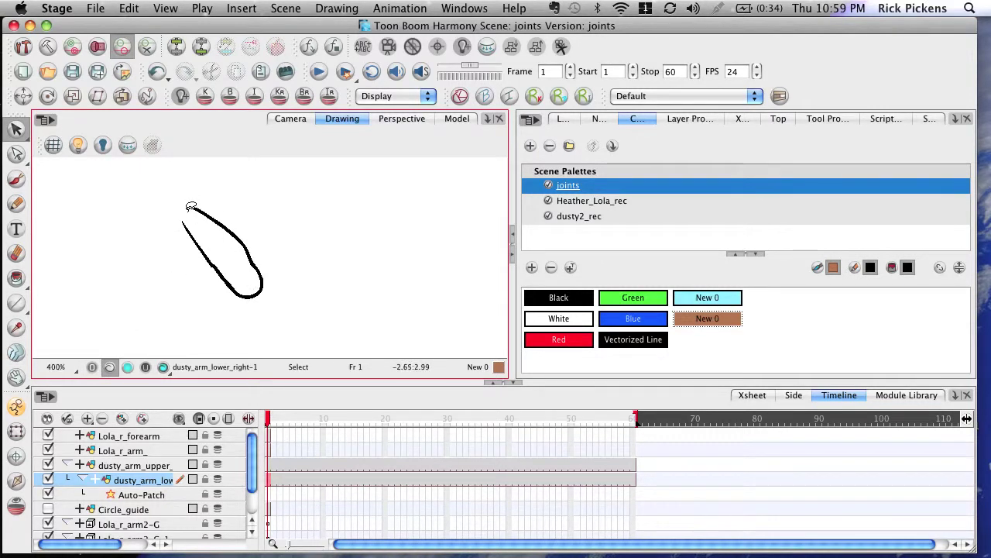
Pick Black as the current colour, then switch the lower arm to its Colour Art layer
click(16, 277)
click(558, 297)
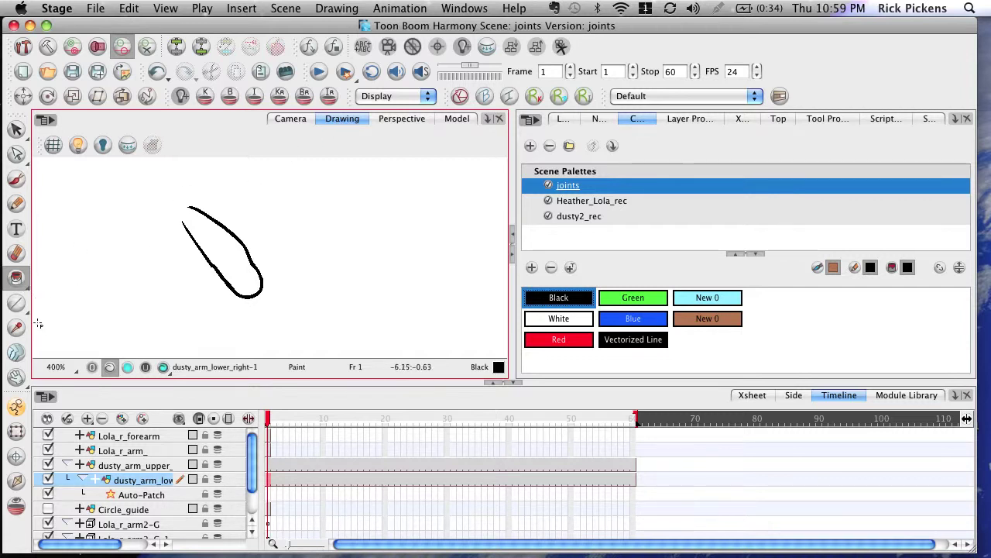
click(16, 128)
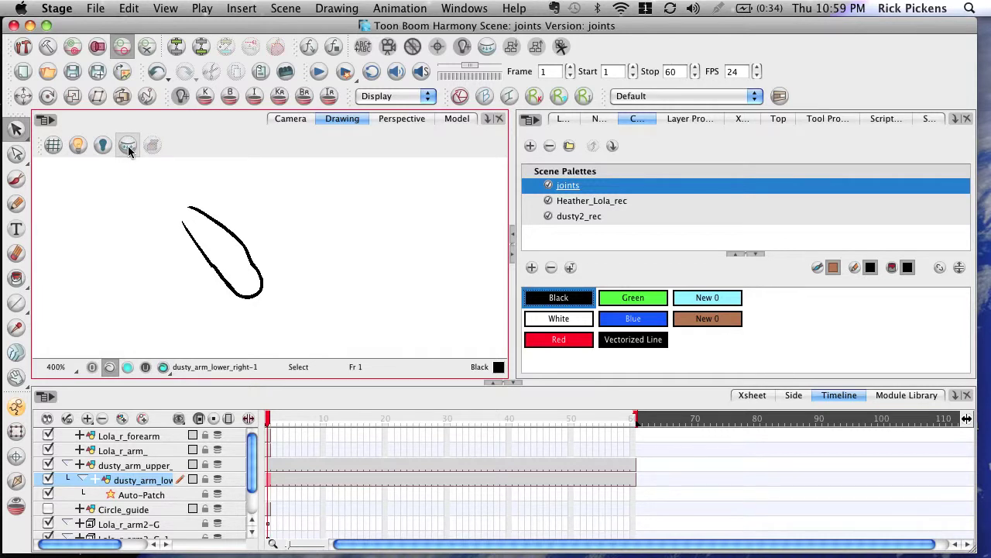
click(127, 367)
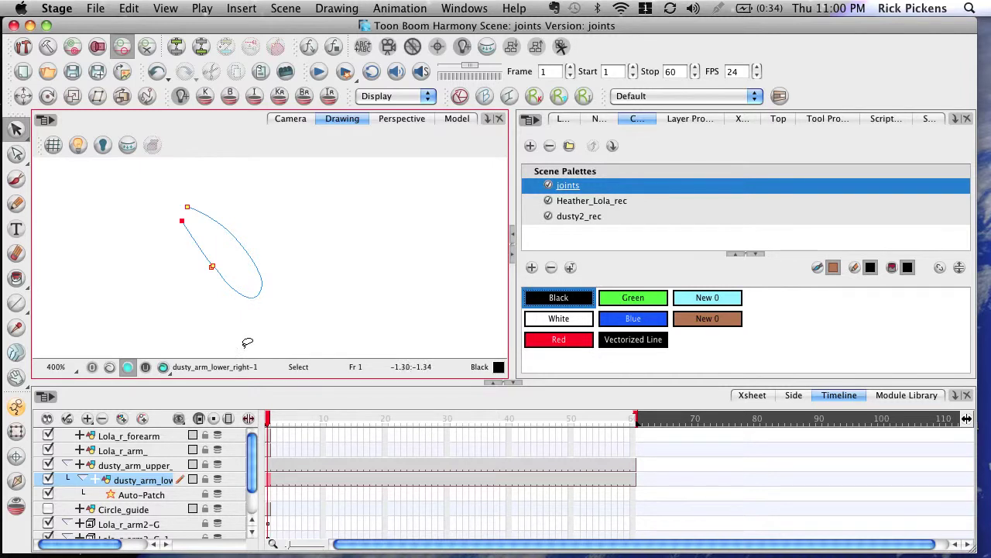
Choose the New 0 brown for painting and undo the accidental extra stroke points
click(17, 279)
click(711, 320)
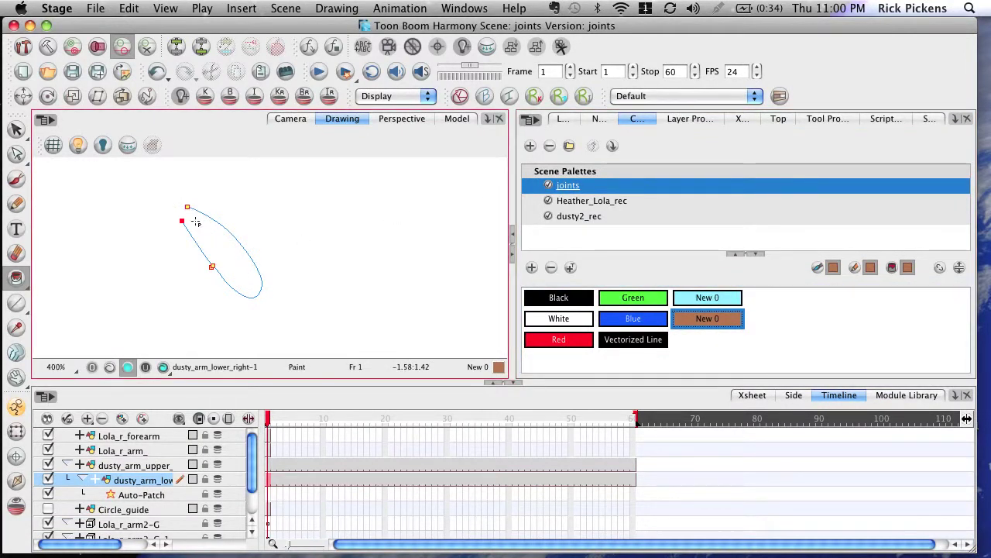
click(22, 283)
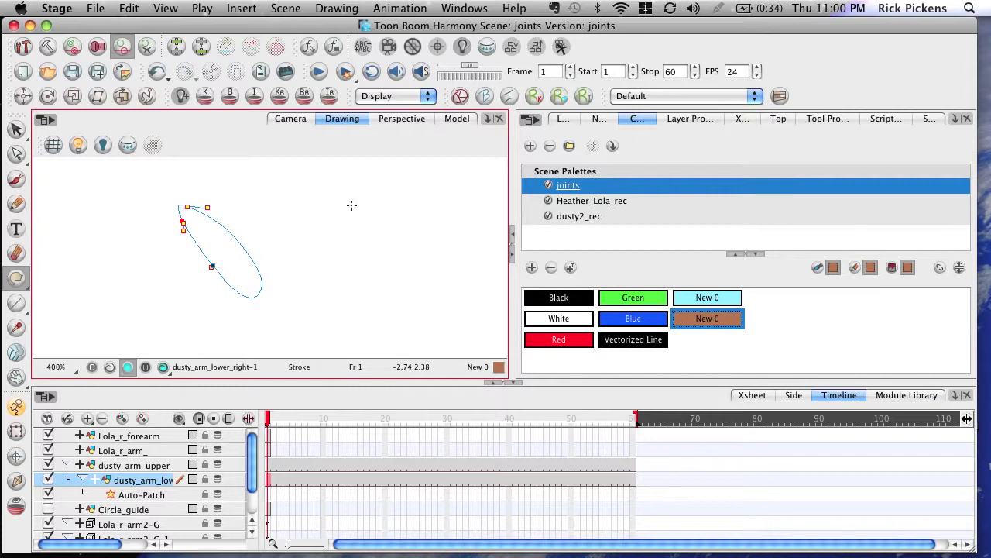
click(128, 7)
click(140, 27)
Close the gap at the top of the outline and fill the lower arm brown
click(16, 277)
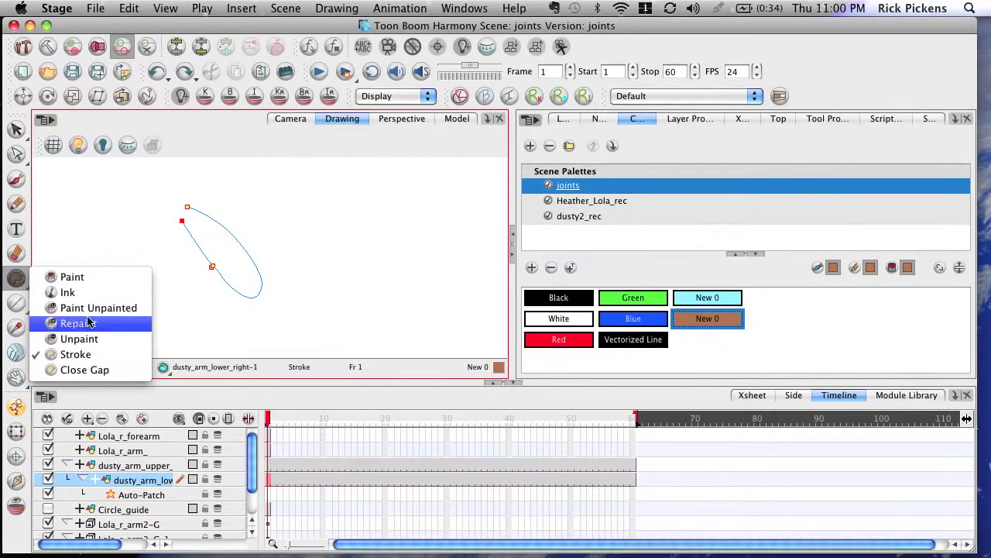
click(84, 370)
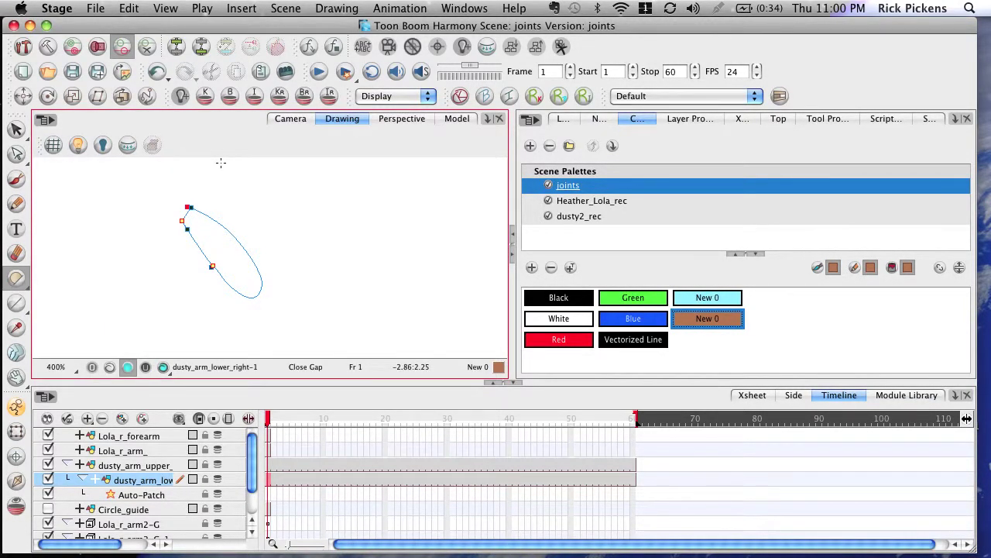
click(16, 277)
click(62, 277)
click(237, 271)
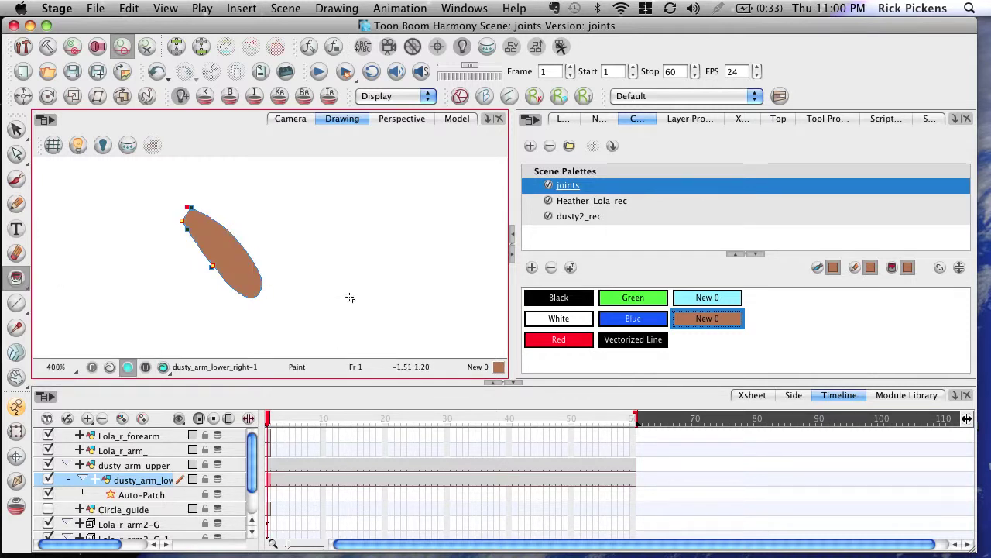
Show line art and colour art together, then view the whole arm in Camera view
click(109, 367)
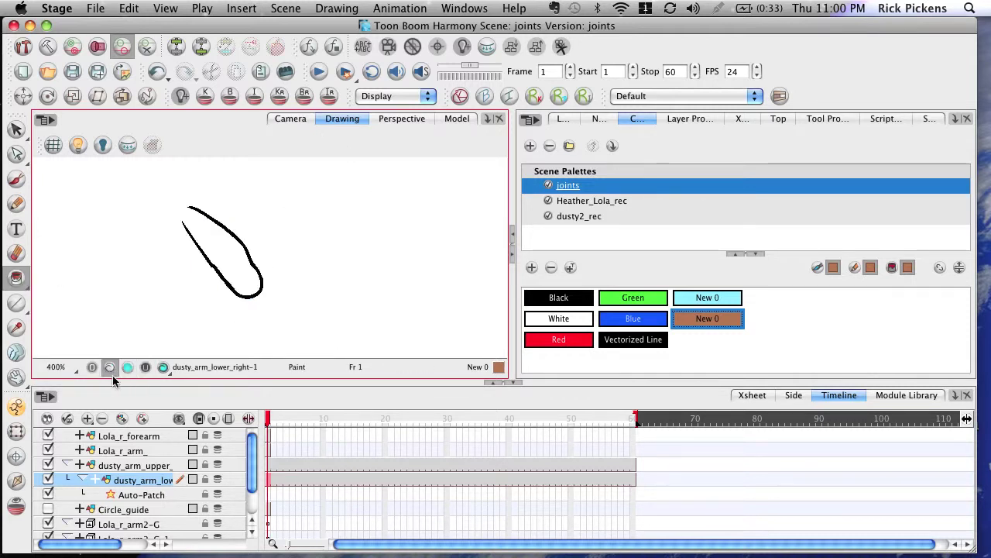
click(164, 369)
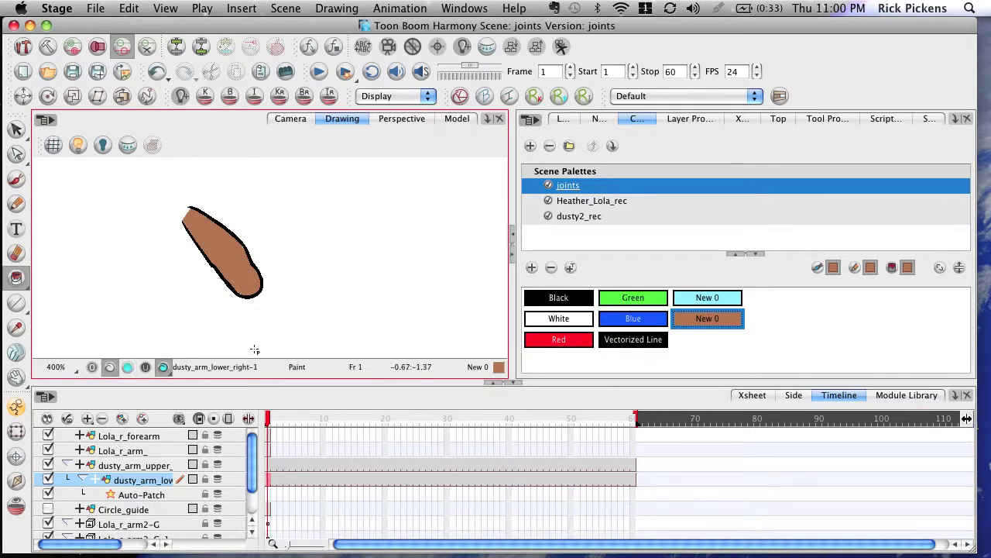
click(291, 118)
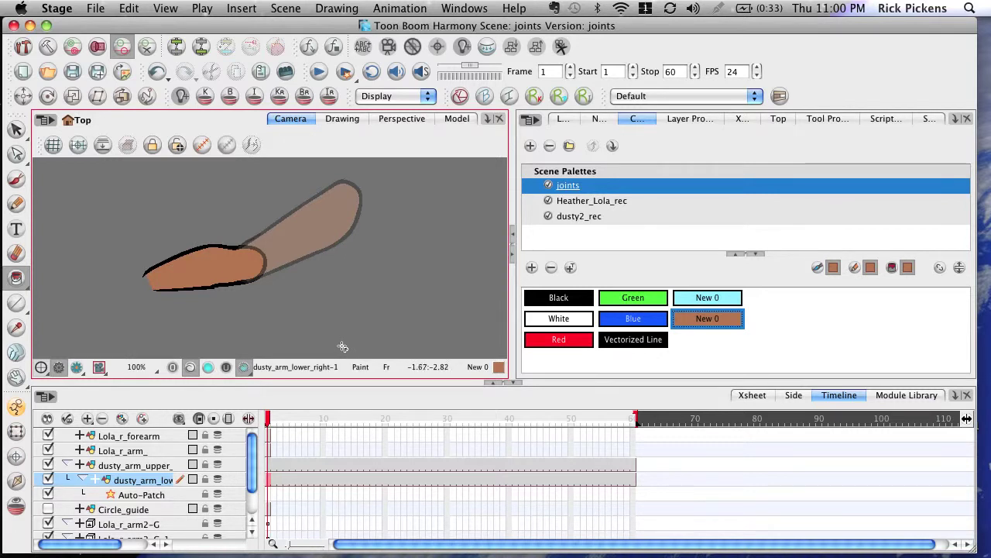
Bend the lower arm upward around the elbow with the Transform tool
click(16, 432)
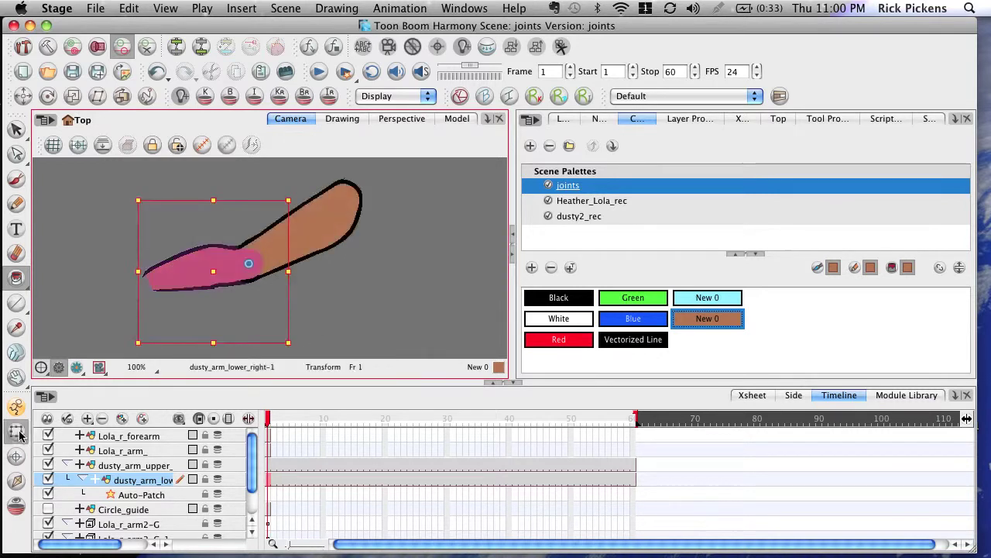
click(356, 337)
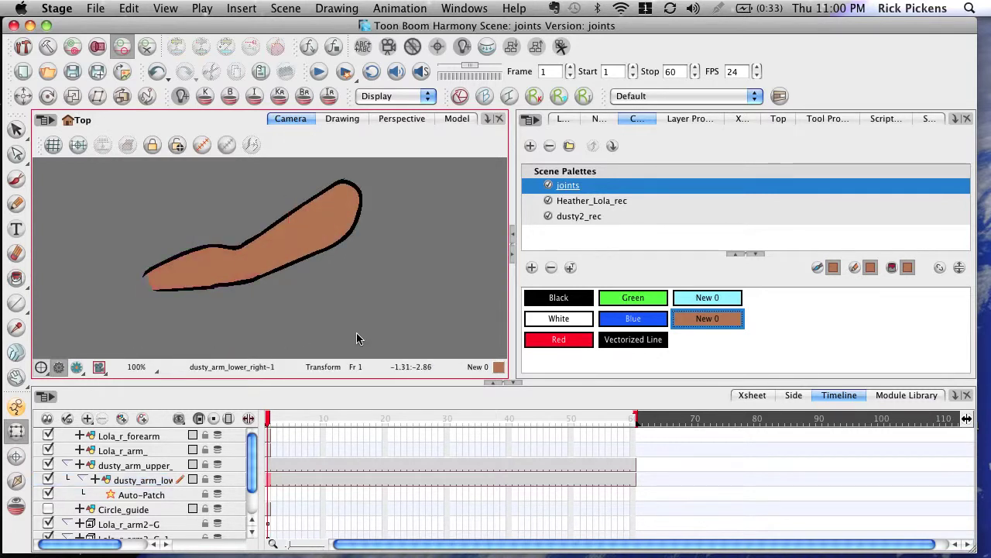
click(161, 294)
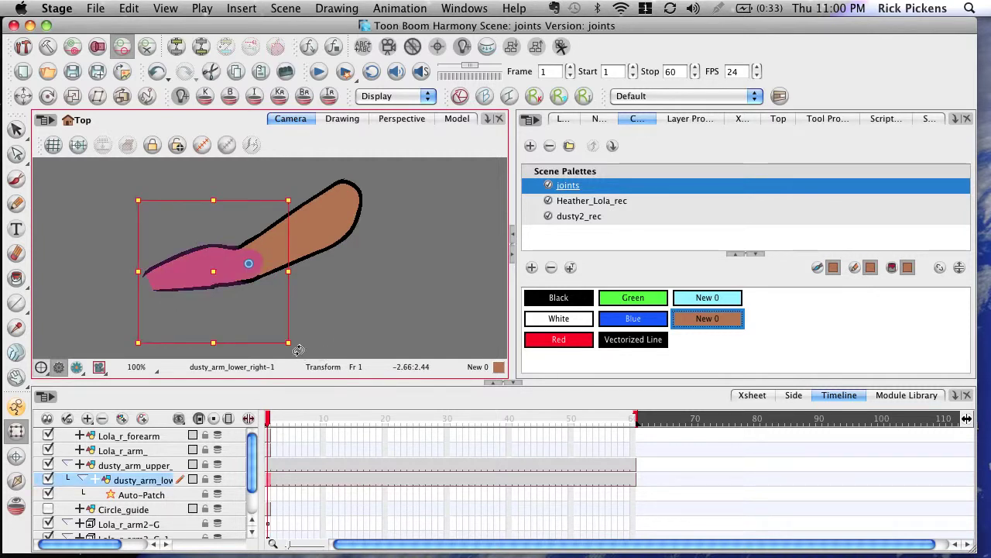
drag(296, 347, 192, 343)
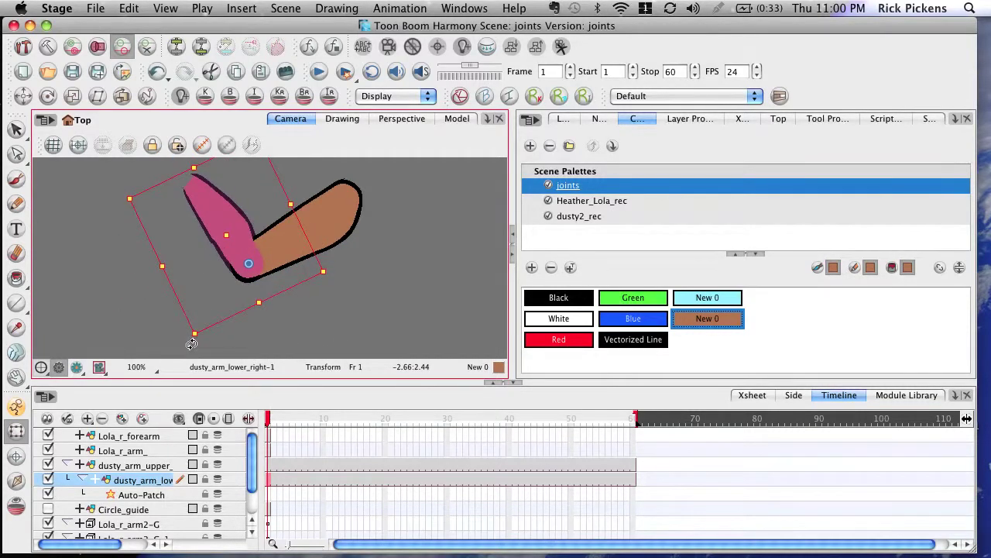
click(315, 337)
Swing the lower arm down, settle it pointing up-left, then select the upper arm
click(228, 189)
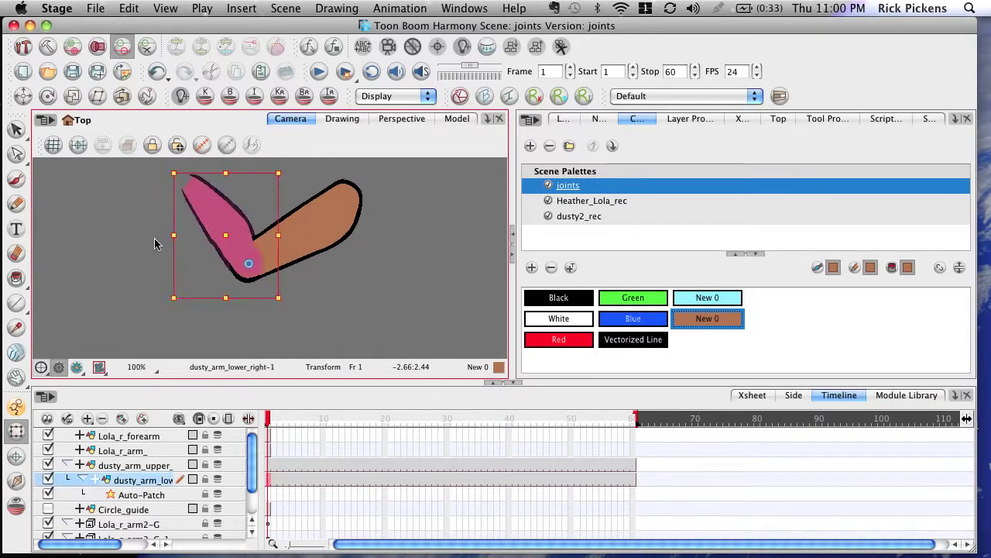
drag(163, 305, 361, 284)
click(398, 276)
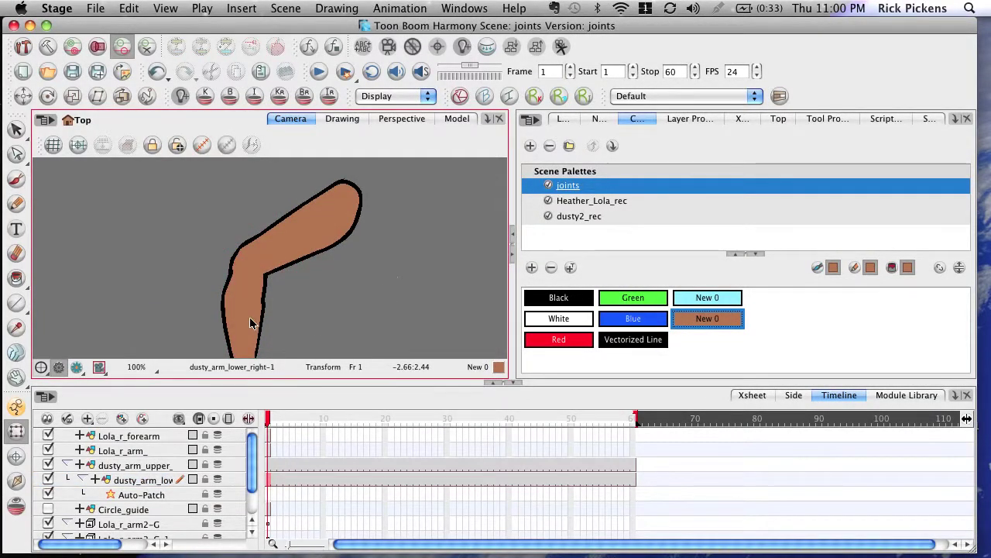
click(249, 317)
drag(345, 226, 237, 357)
click(360, 280)
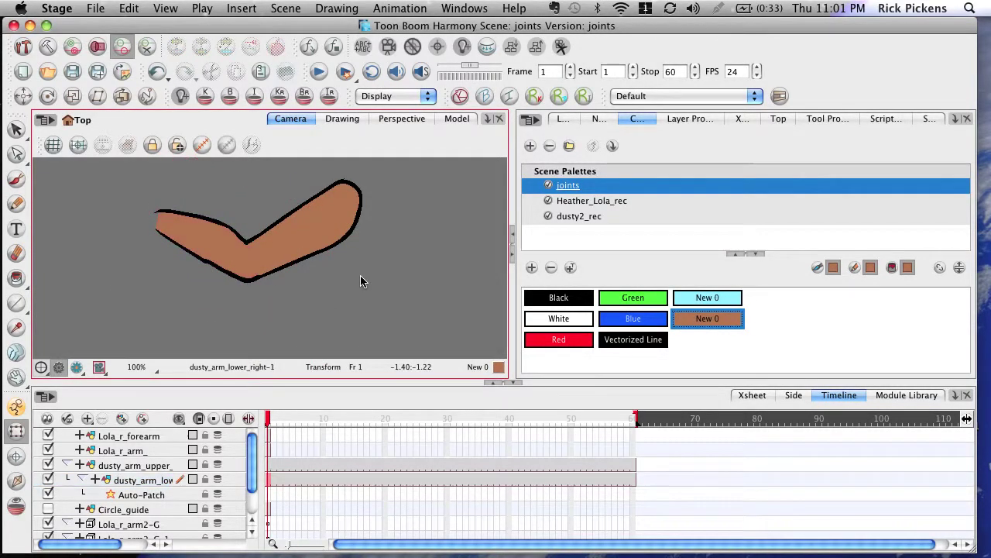
click(340, 221)
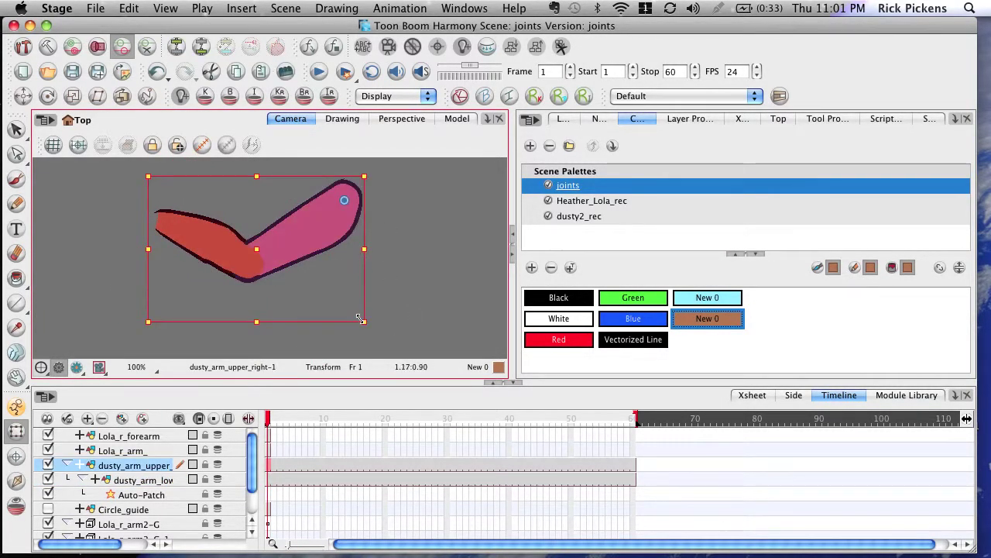
Unpaint the brown fill from the upper arm drawing
click(343, 118)
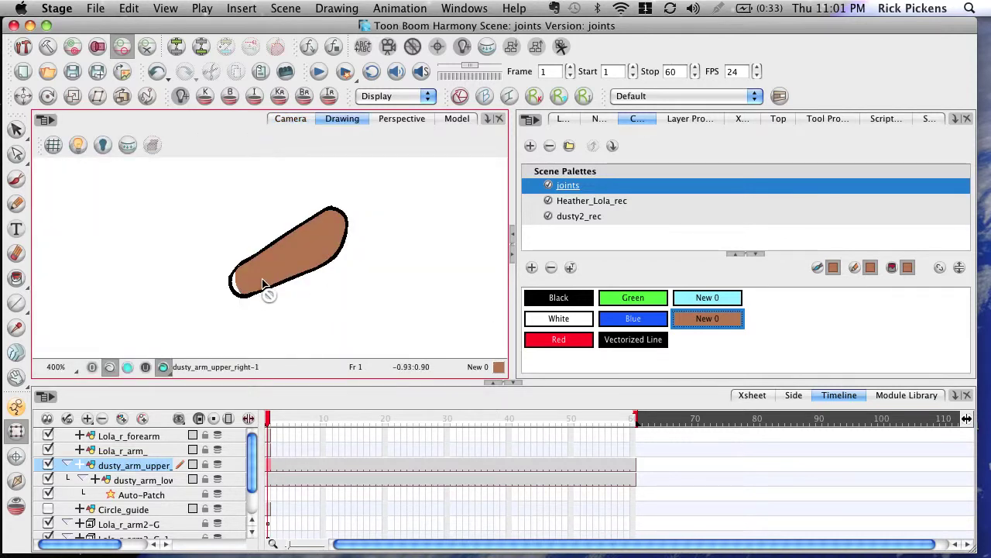
click(18, 280)
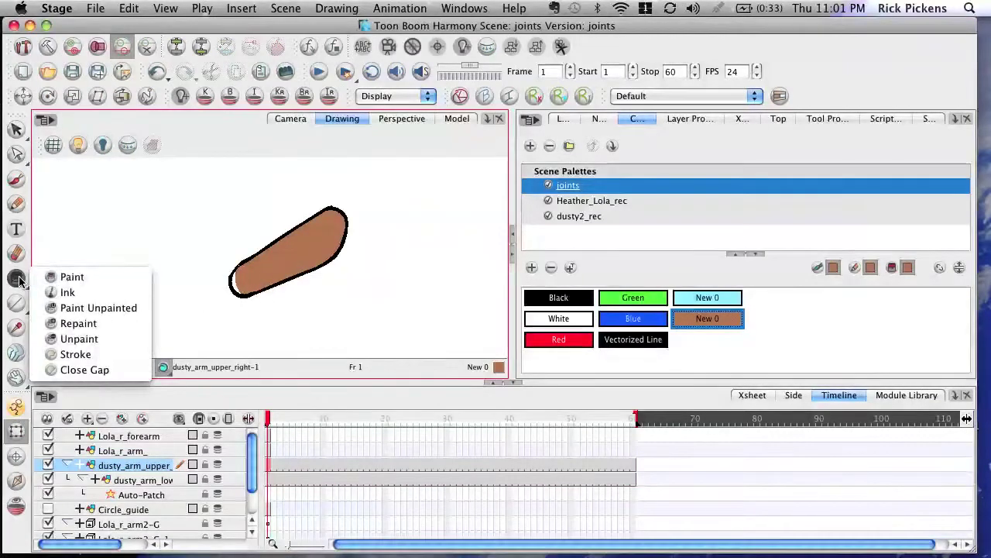
click(103, 339)
click(290, 266)
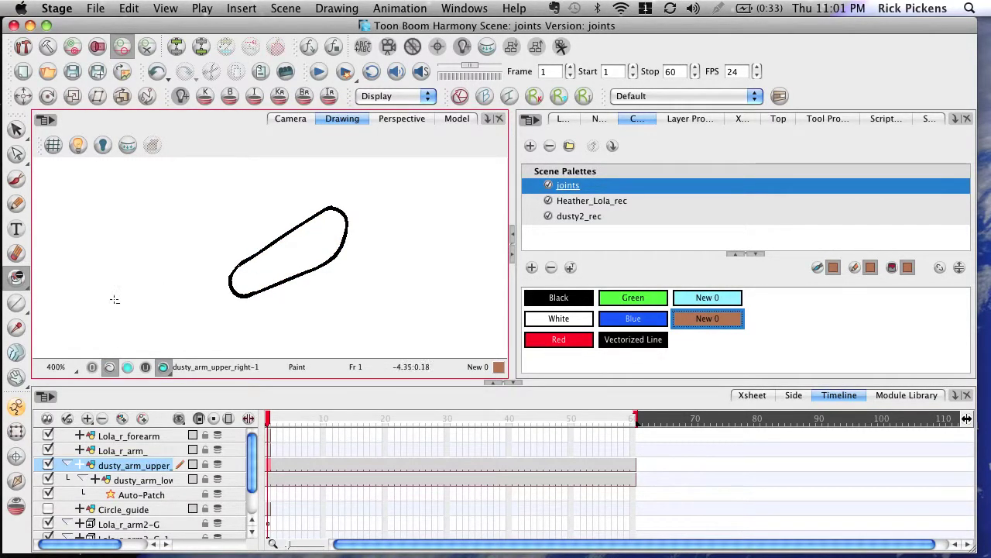
Create colour art from the upper arm's line art and fill it with New 0 brown
click(127, 147)
click(129, 367)
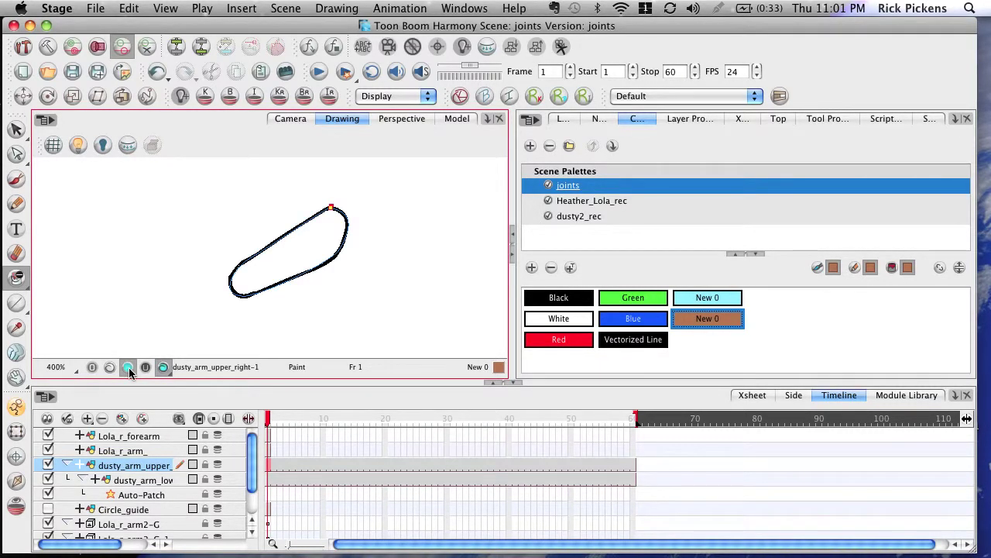
click(163, 369)
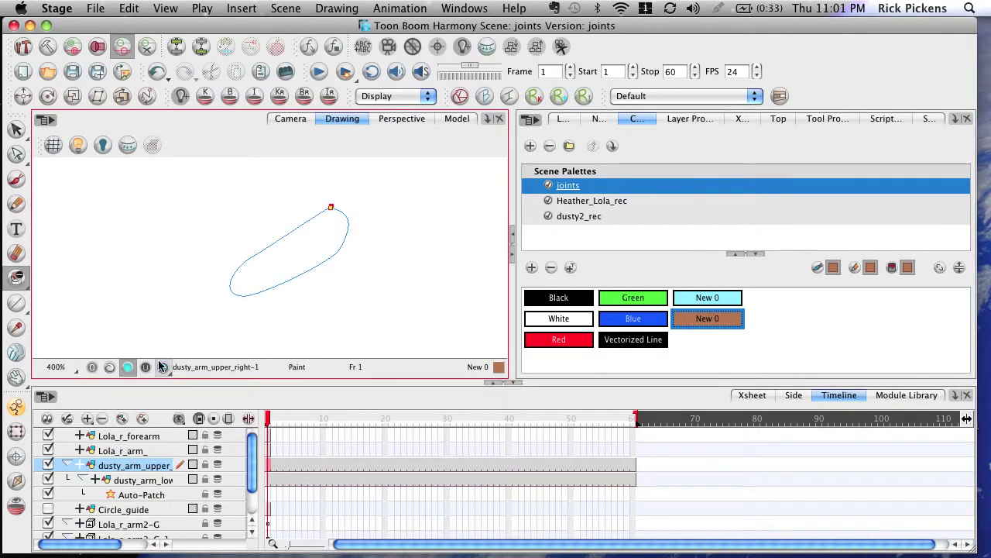
drag(18, 280, 79, 281)
click(285, 254)
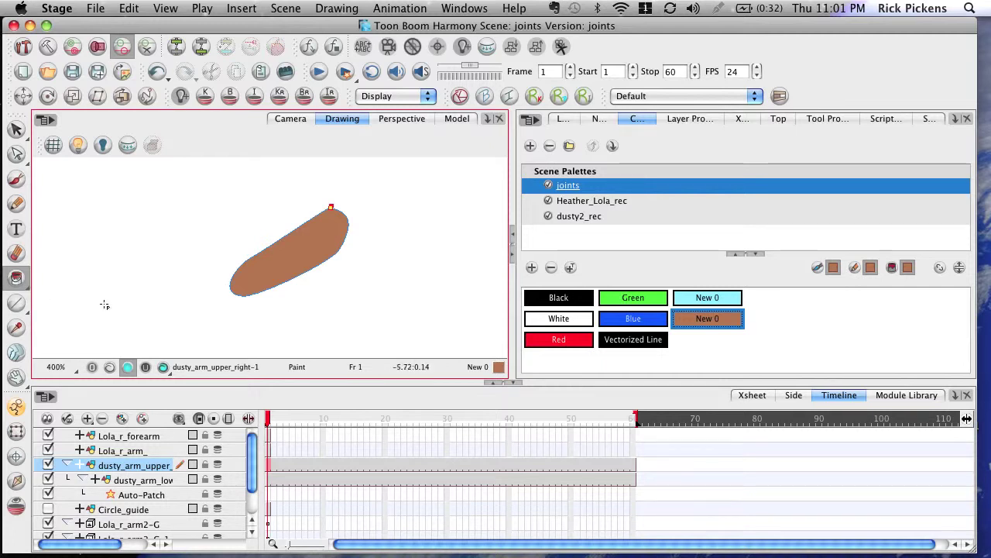
Show line art and colour art together, then view both arm pieces in Camera view
click(109, 366)
click(163, 366)
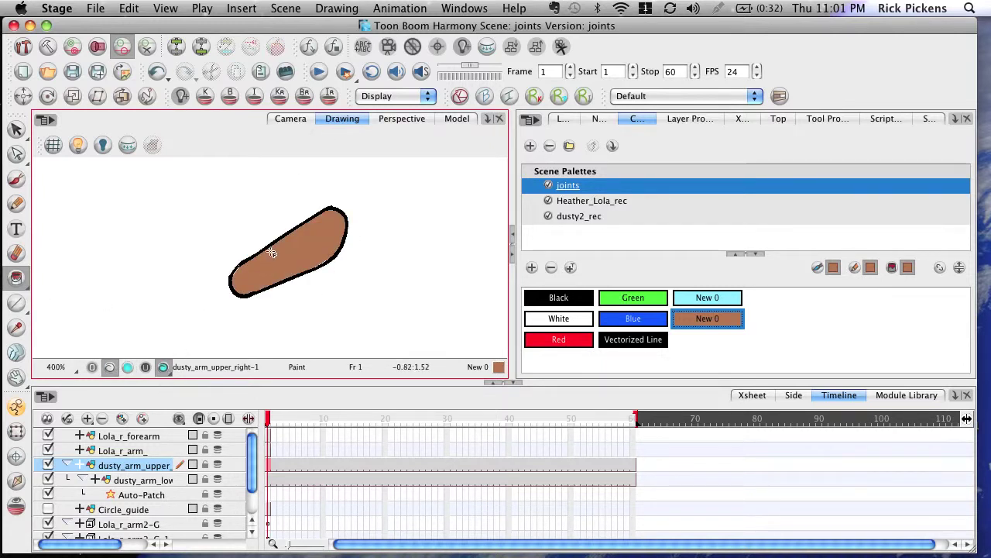
click(300, 120)
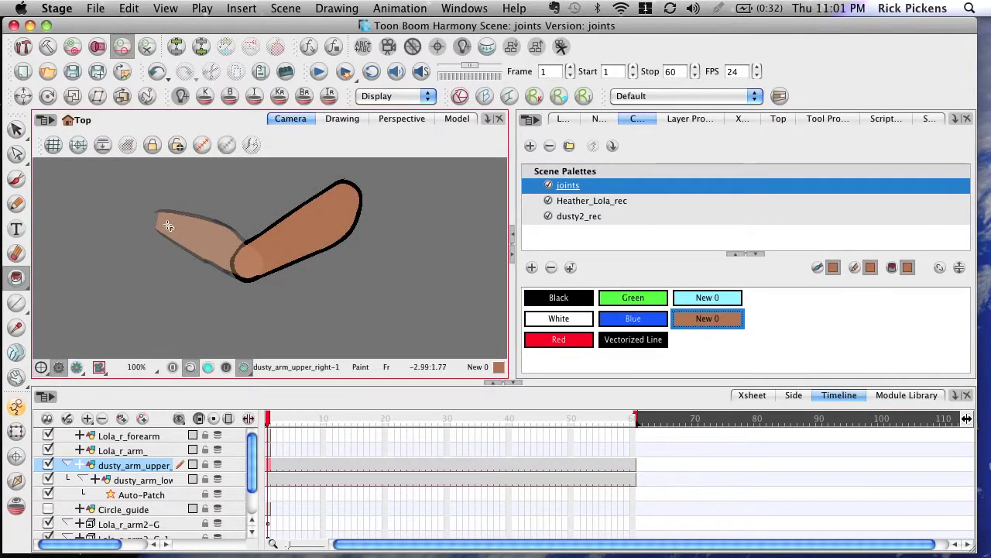
Rotate the lower arm straight in line with the upper arm, then view its drawing alone
click(15, 430)
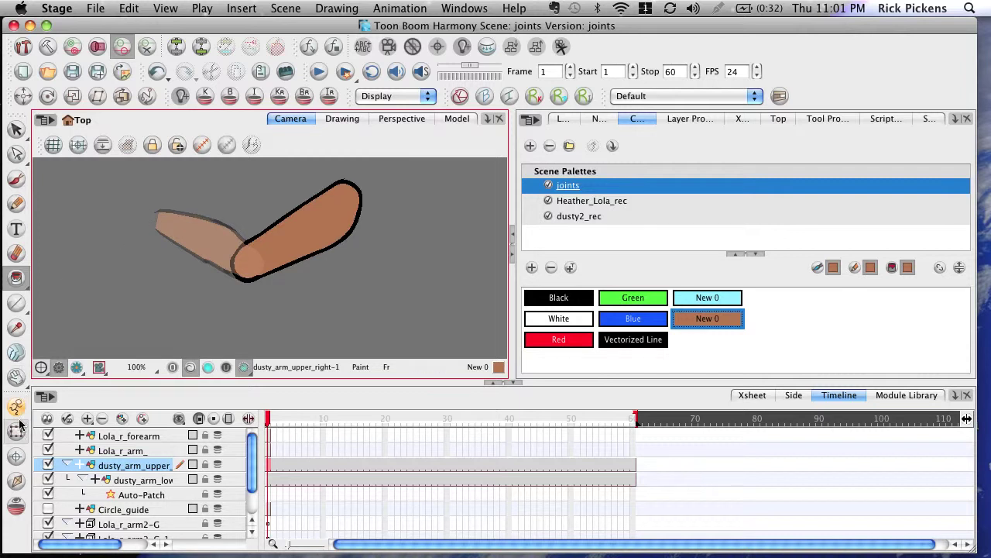
click(122, 205)
click(162, 226)
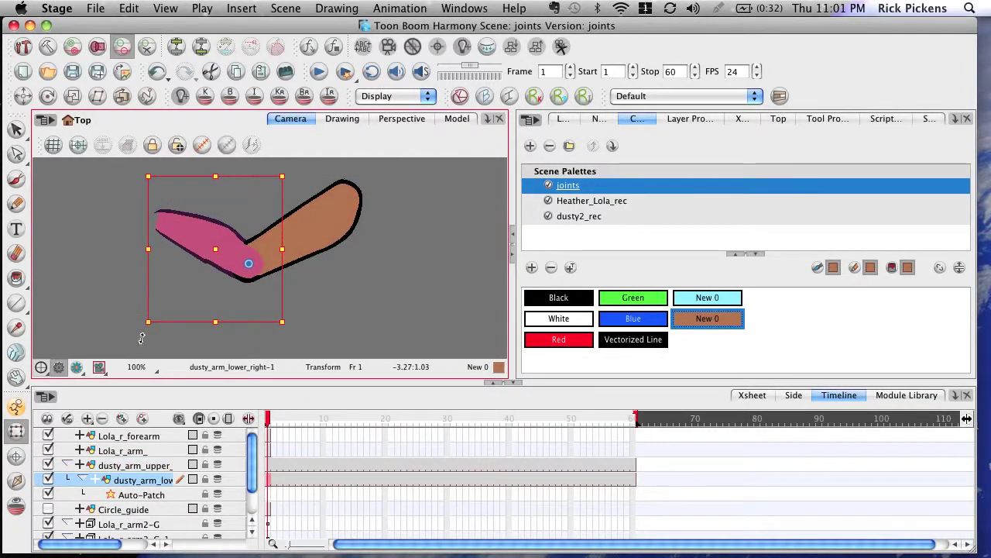
drag(142, 345, 251, 372)
click(380, 315)
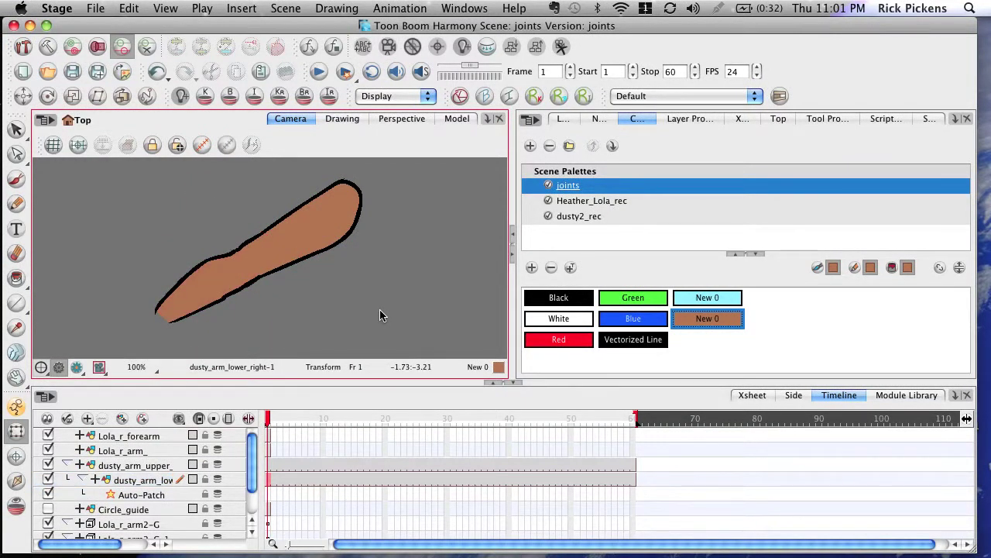
click(344, 121)
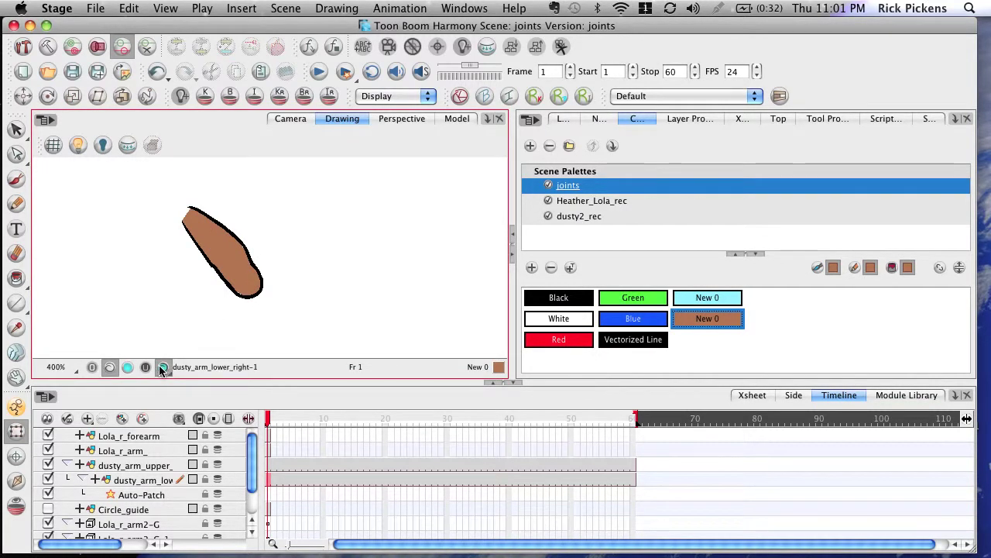
Turn on Light Table and show the lower arm drawing as outlines only
click(78, 145)
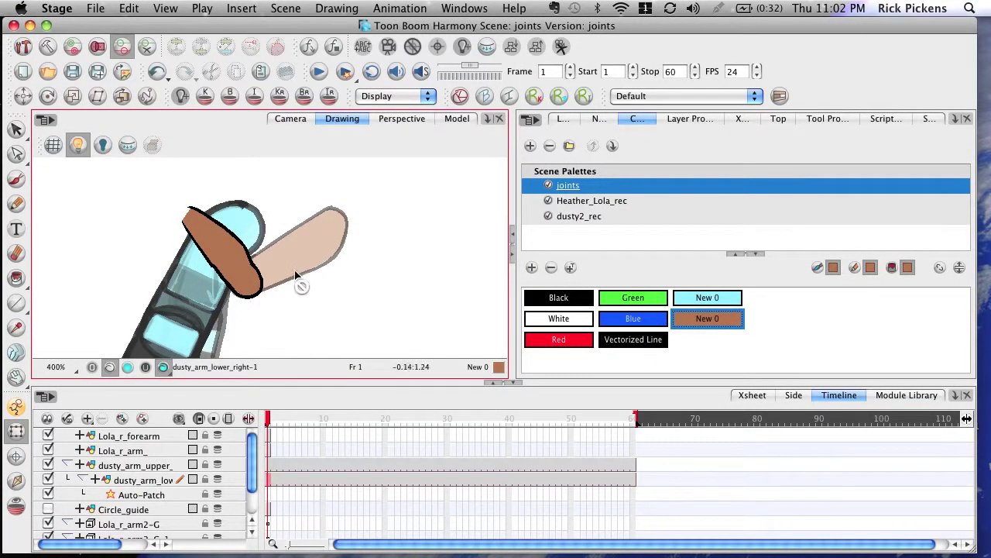
click(300, 118)
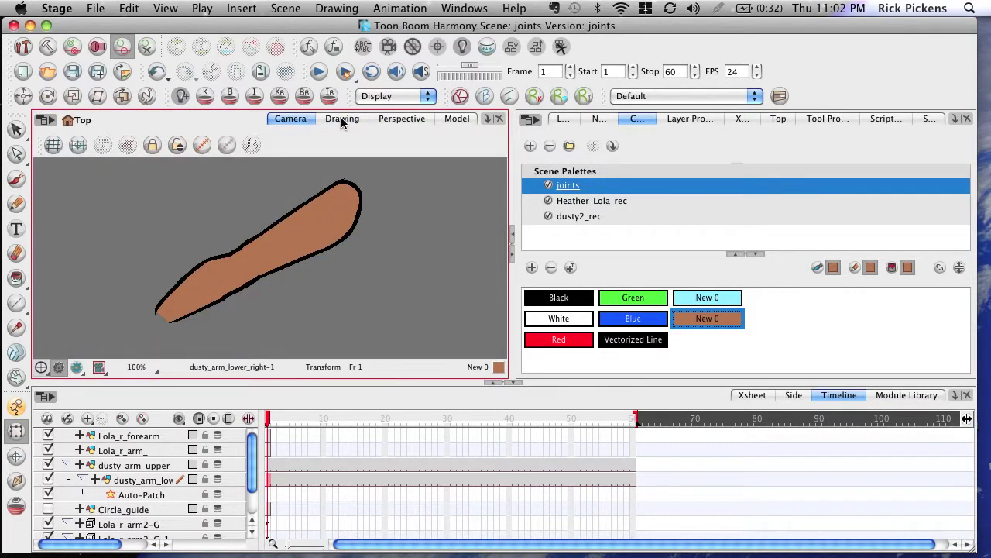
click(342, 120)
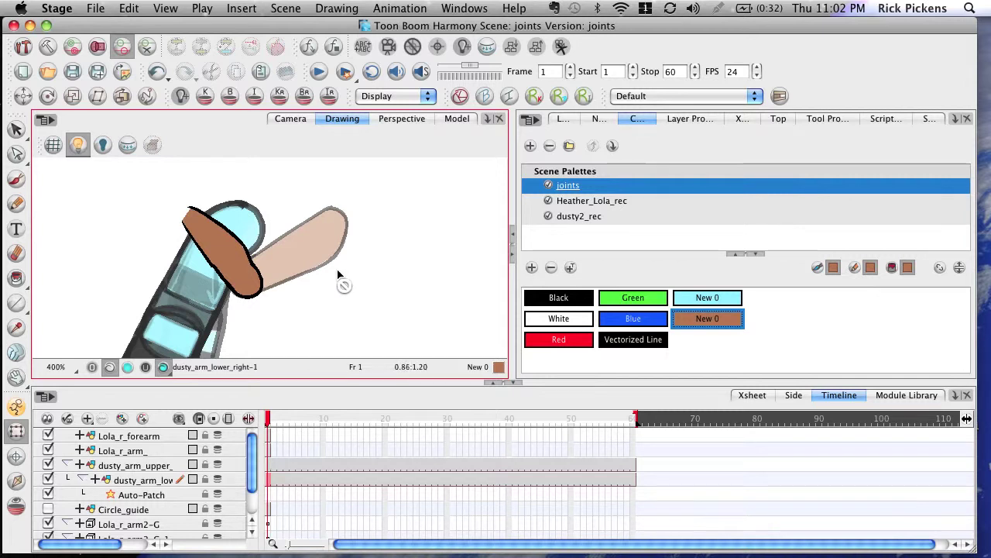
click(161, 368)
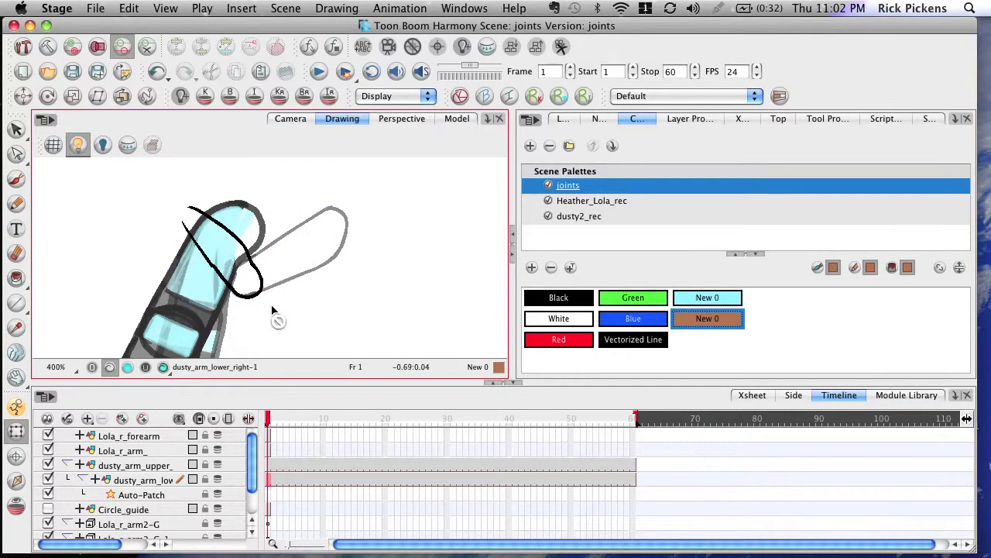
Copy the lower arm's black outline stroke and paste it into the Overlay art layer
click(17, 130)
mouse_move(250, 196)
mouse_down()
mouse_move(332, 261)
mouse_move(180, 203)
mouse_up()
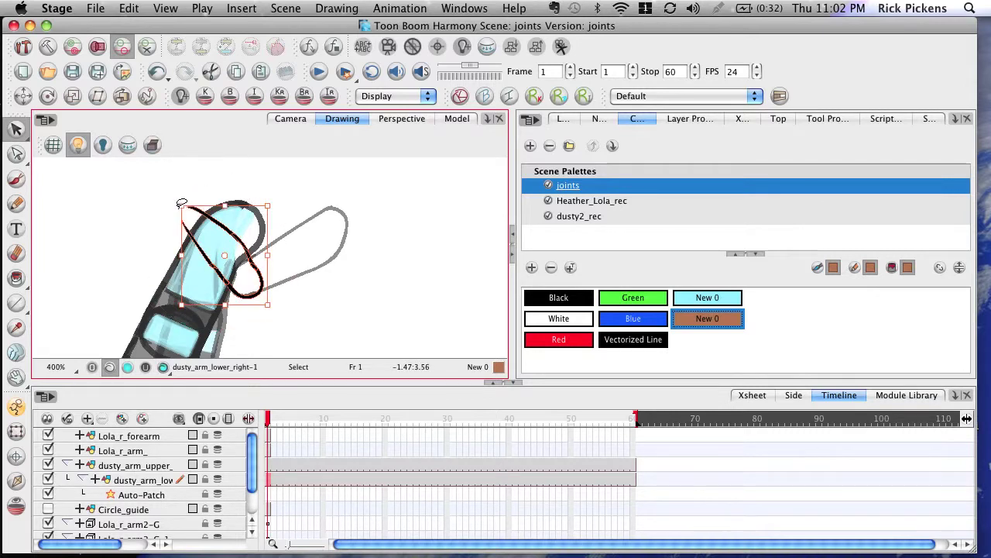
click(131, 9)
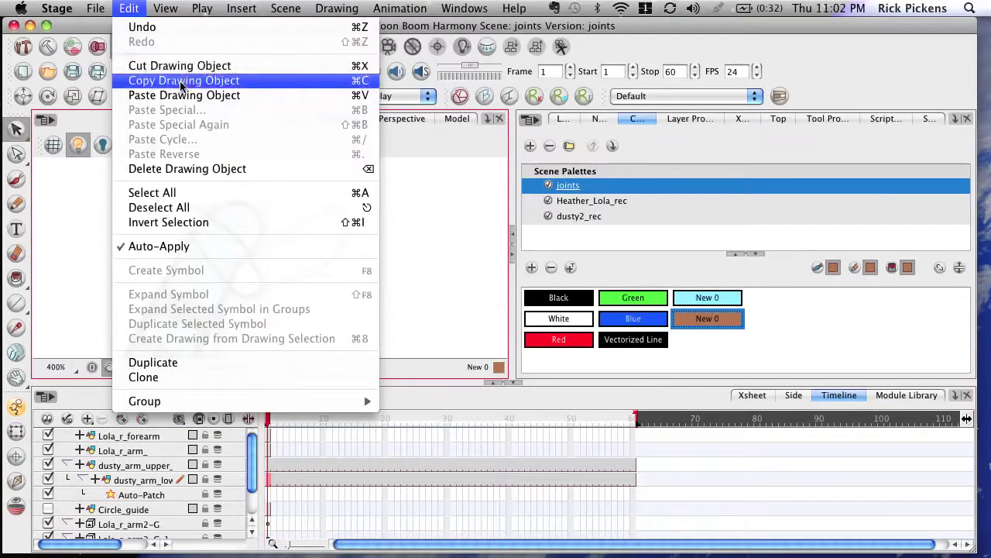
click(227, 81)
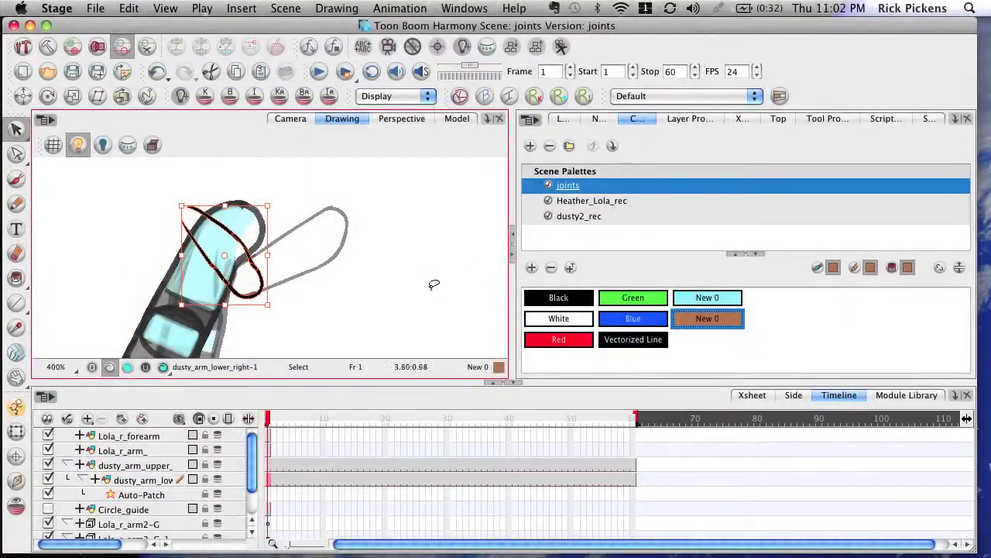
click(91, 367)
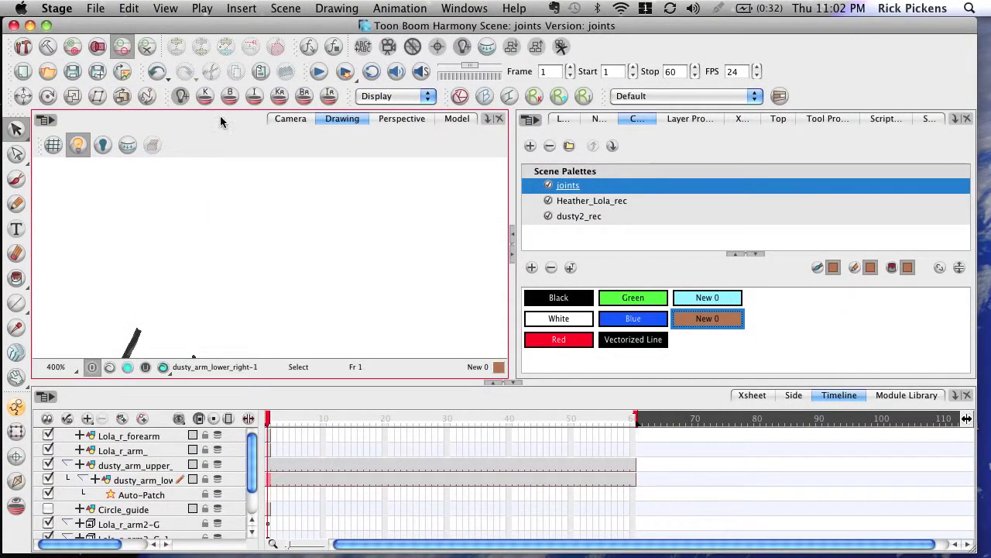
click(128, 8)
click(173, 94)
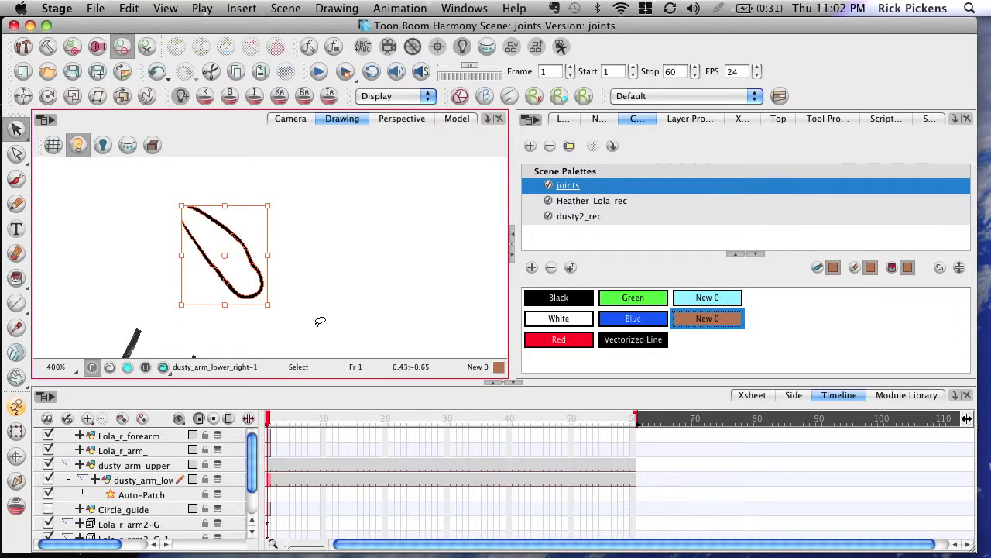
click(318, 326)
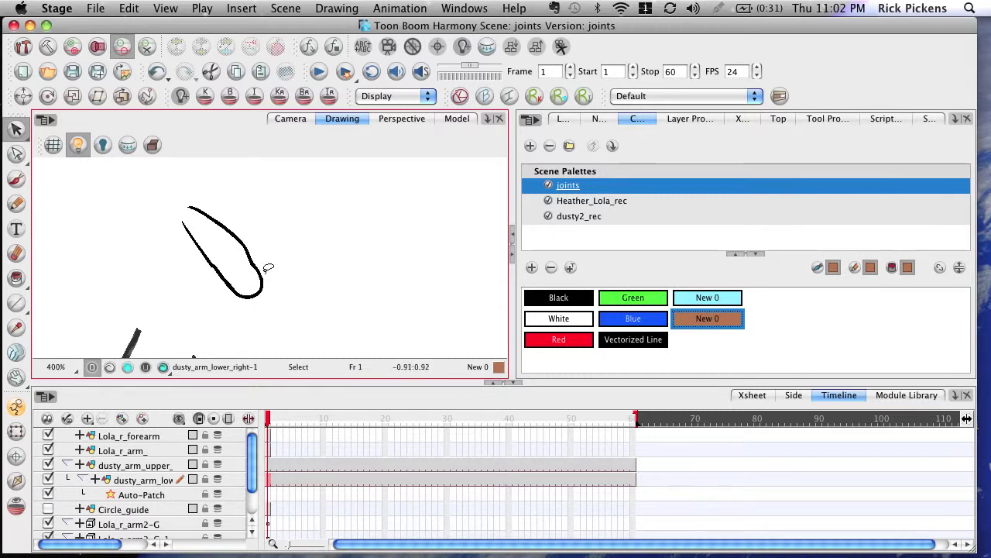
Toggle Light Table and the fill display to compare, ending in outline-only view
click(78, 145)
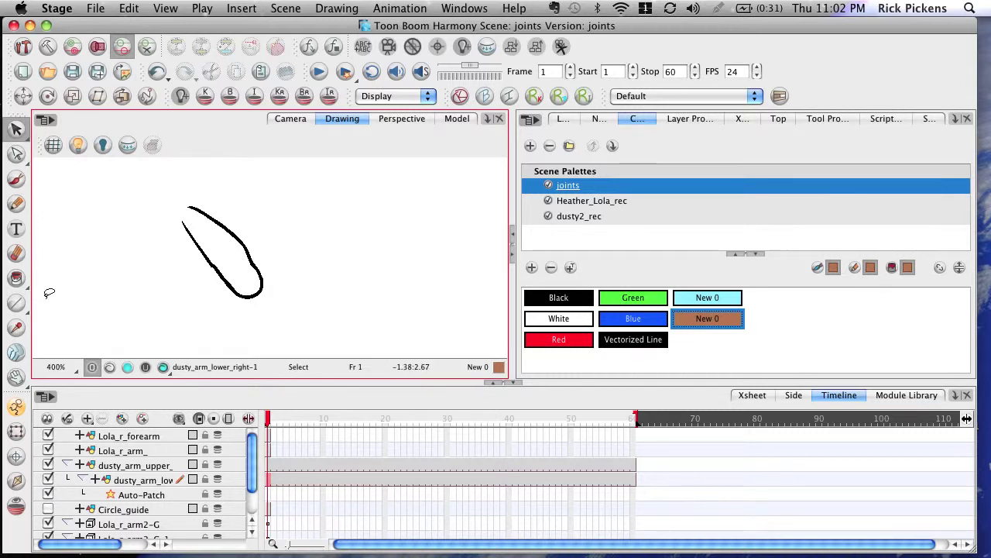
click(163, 366)
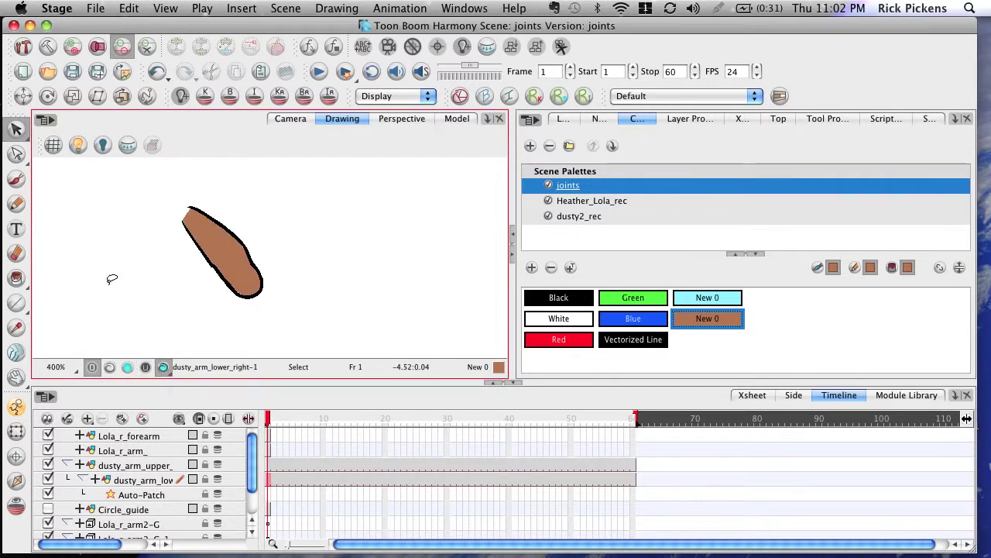
click(78, 144)
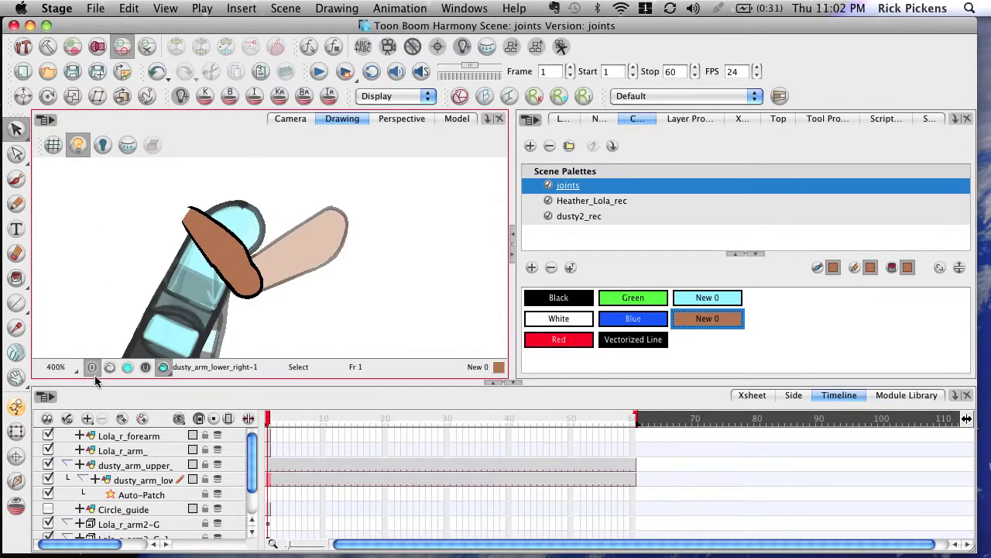
click(161, 370)
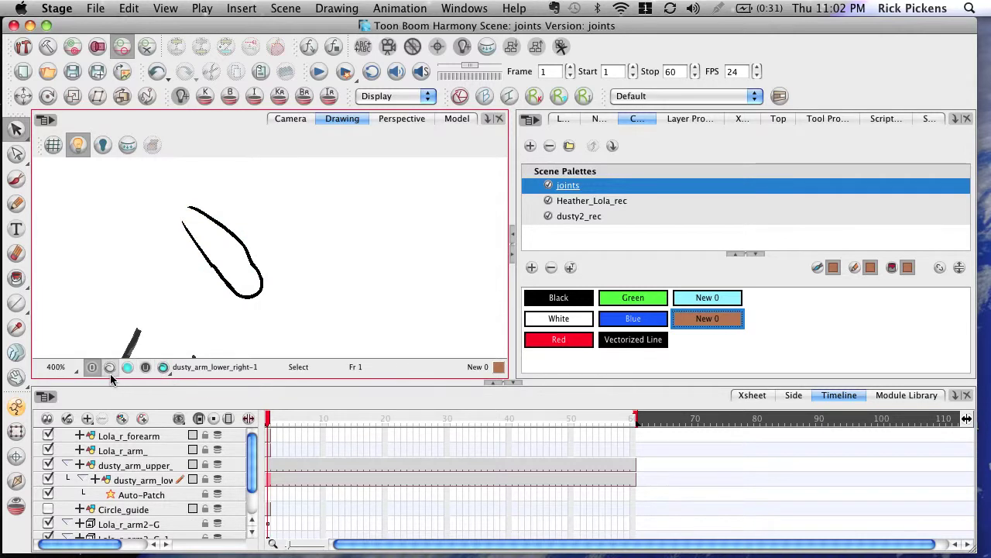
Hide the Light Table neighbouring drawings and reset a display toggle
click(77, 145)
click(103, 144)
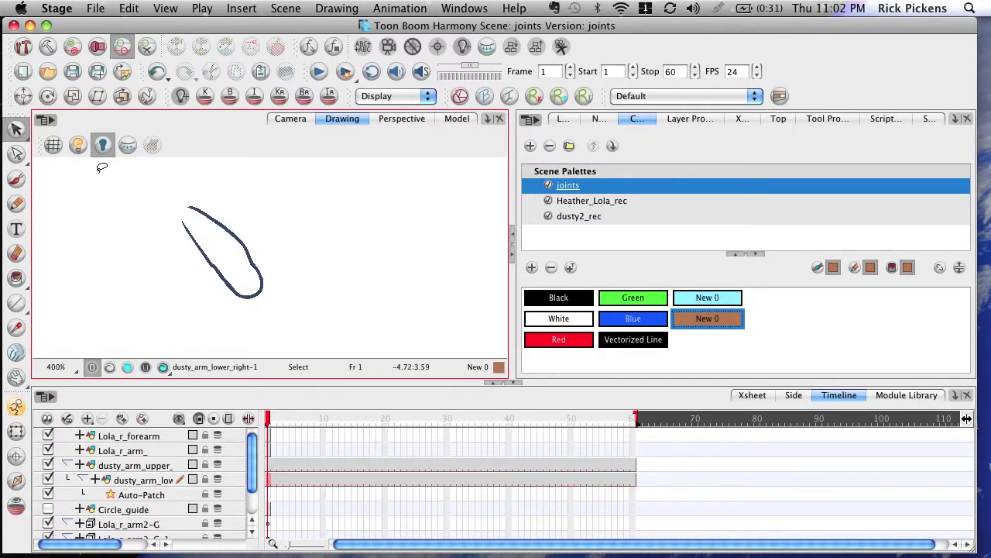
click(101, 147)
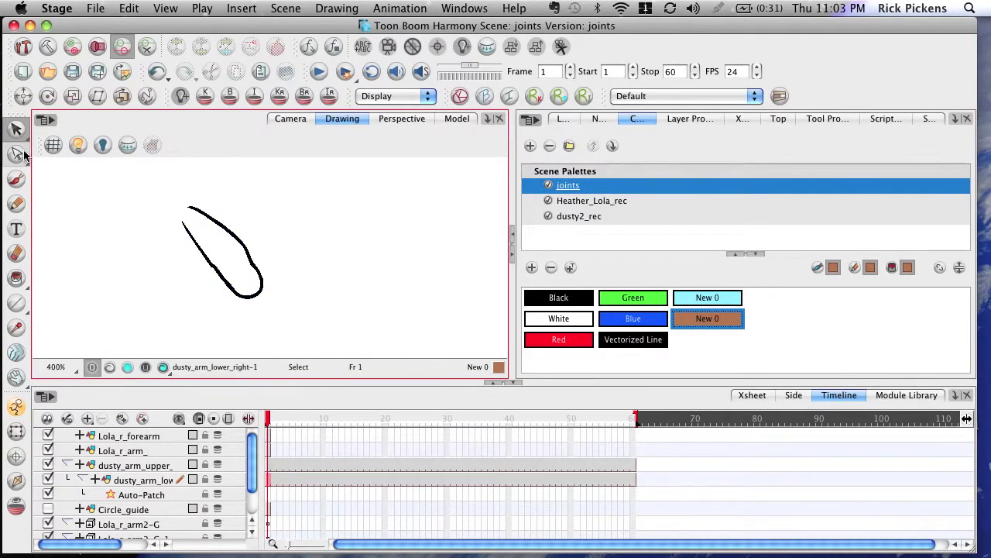
Cut and delete the outline's rounded elbow end with the Cutter, then return to camera view
drag(17, 130, 89, 144)
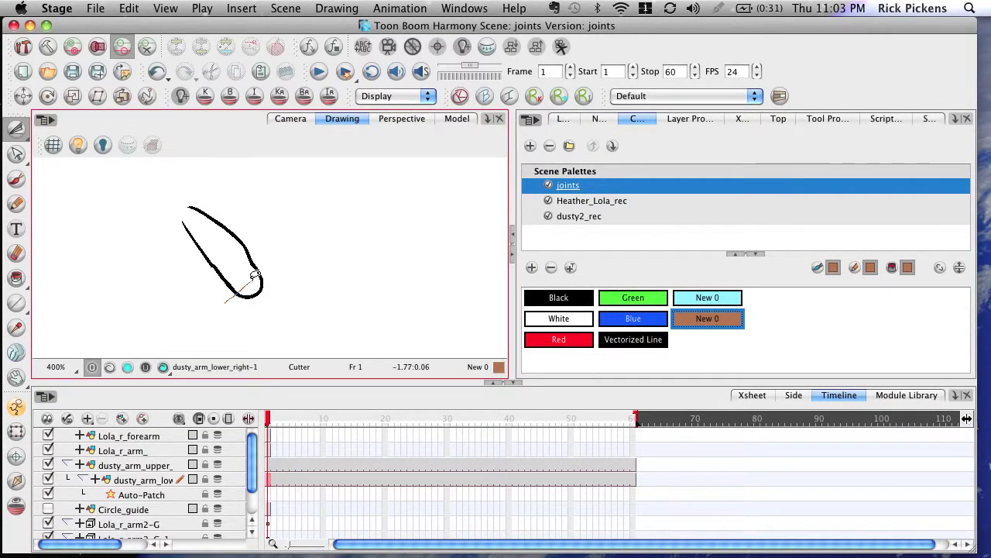
drag(285, 285, 204, 310)
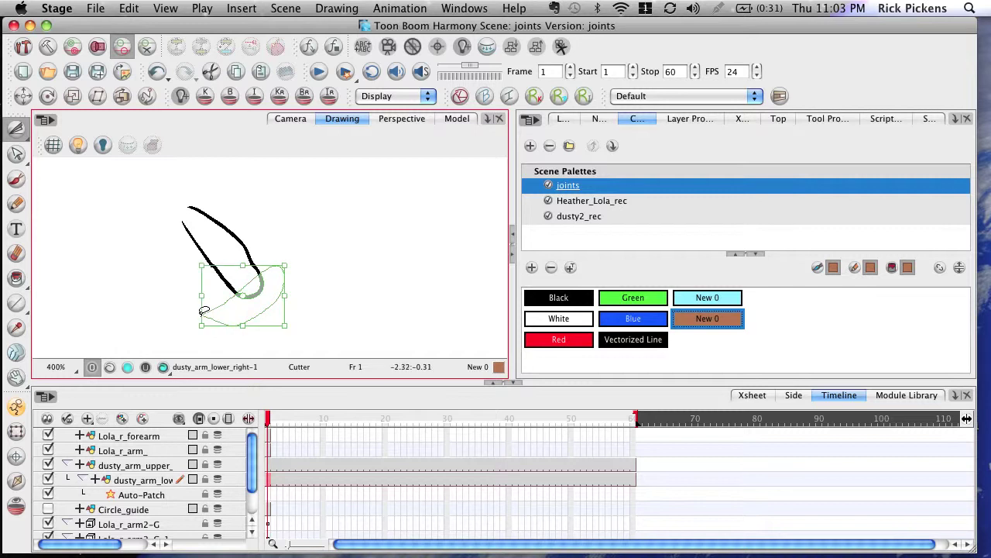
key(Delete)
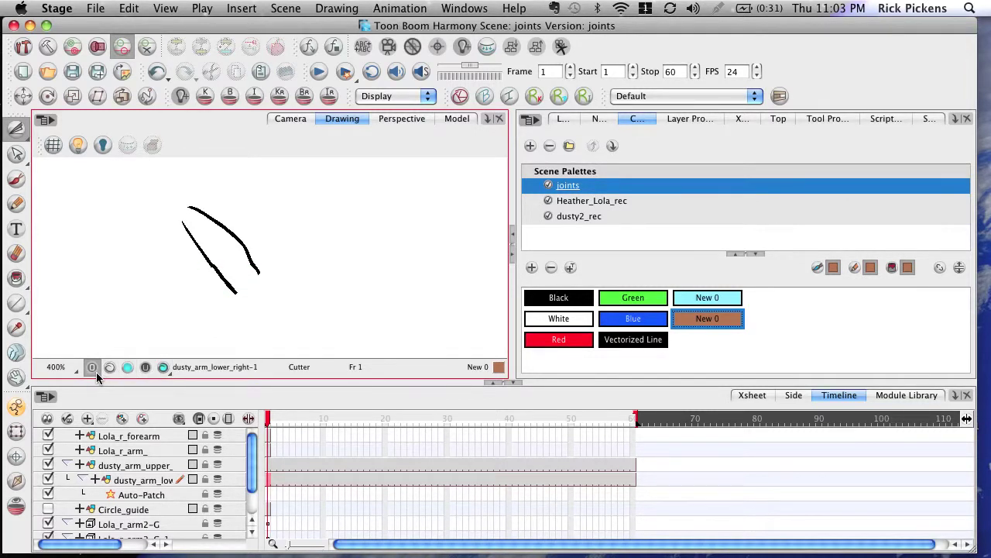
click(297, 121)
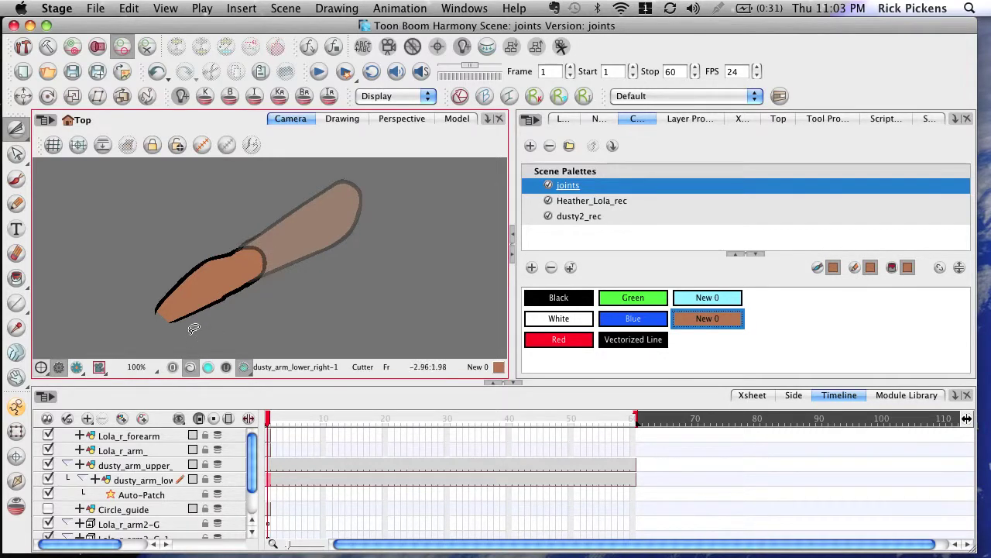
Bend the lower arm up-left into a V at the elbow, leaving the Hand tool active
click(16, 430)
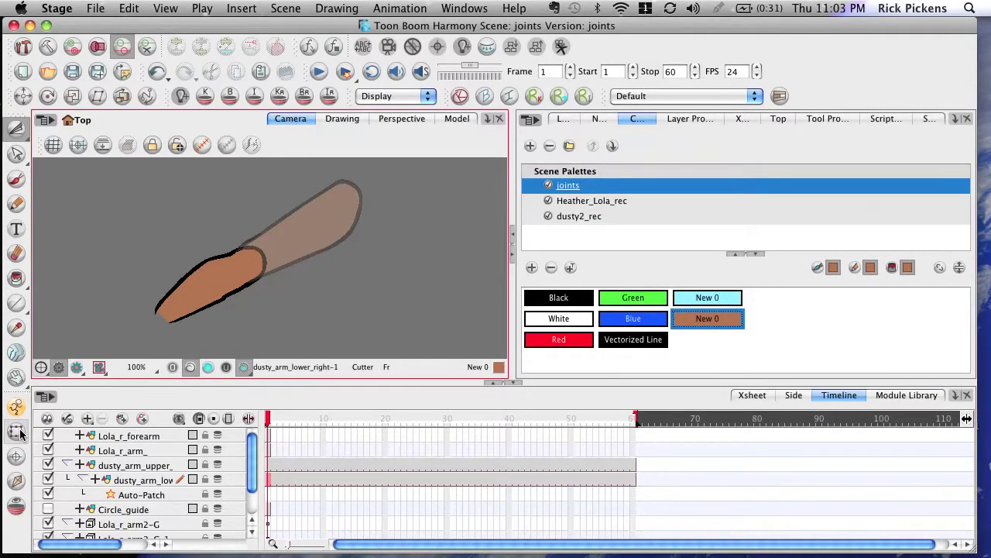
click(186, 295)
drag(292, 349, 161, 344)
click(313, 325)
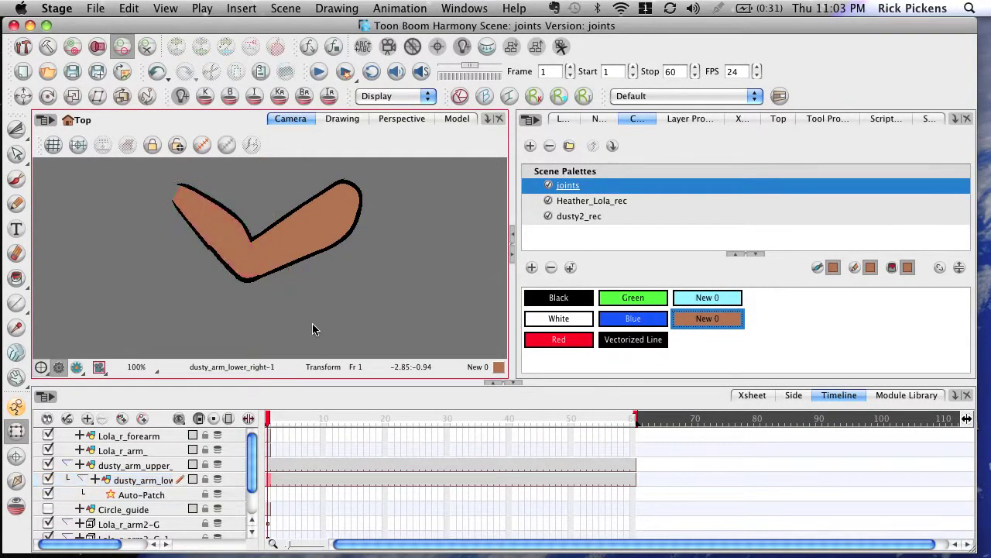
click(16, 376)
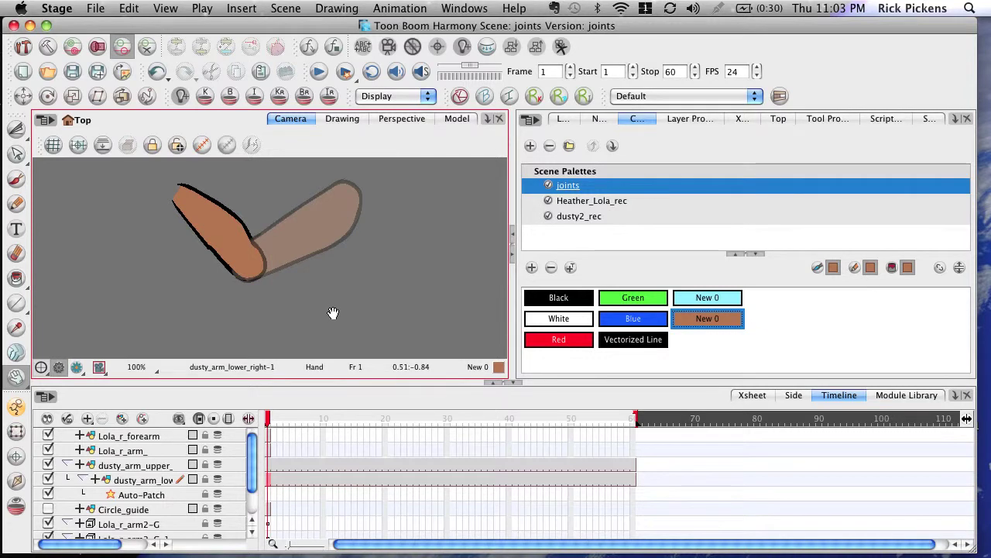
Add an Overlay-Layer node fed by dusty_arm_lower_right and wired into the Composite
click(598, 120)
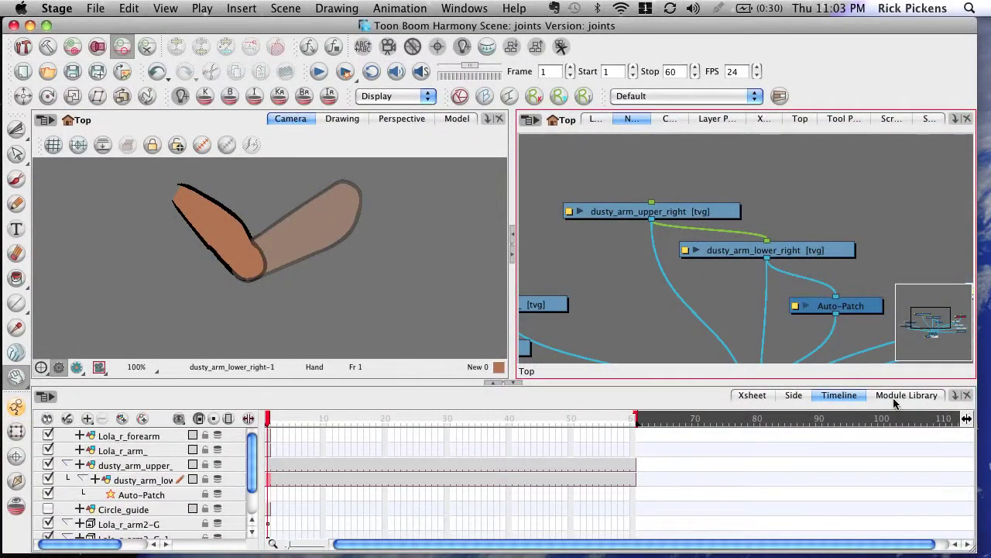
click(900, 397)
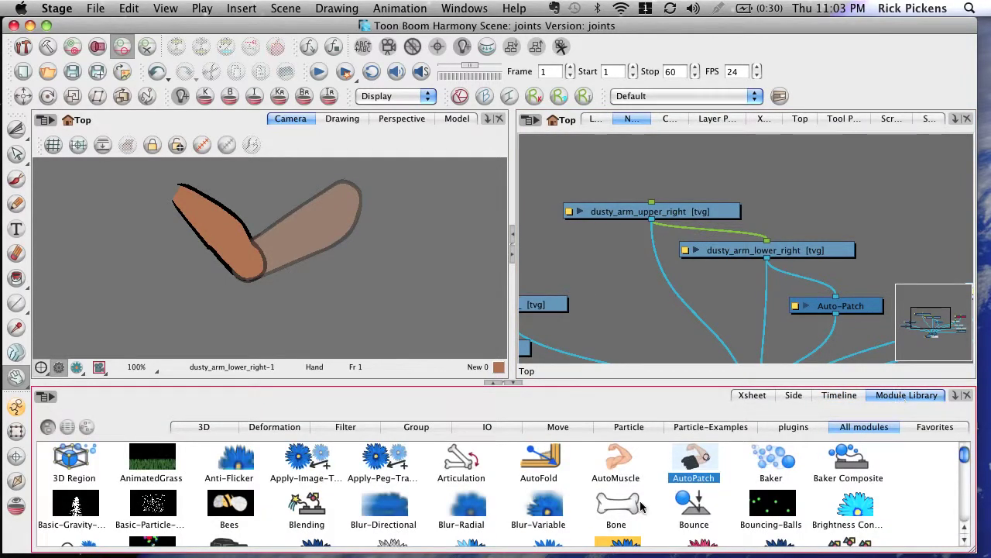
drag(963, 461, 957, 506)
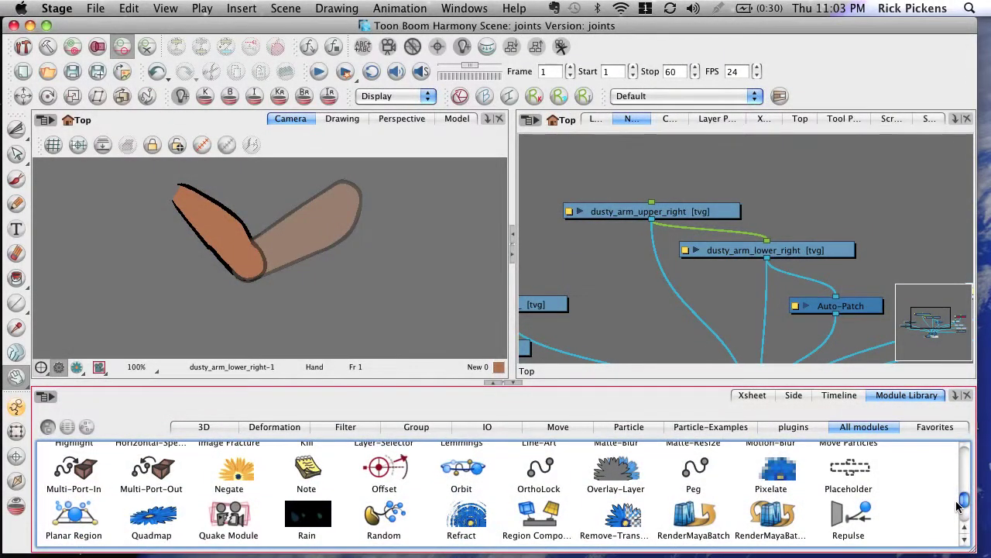
drag(617, 472, 696, 307)
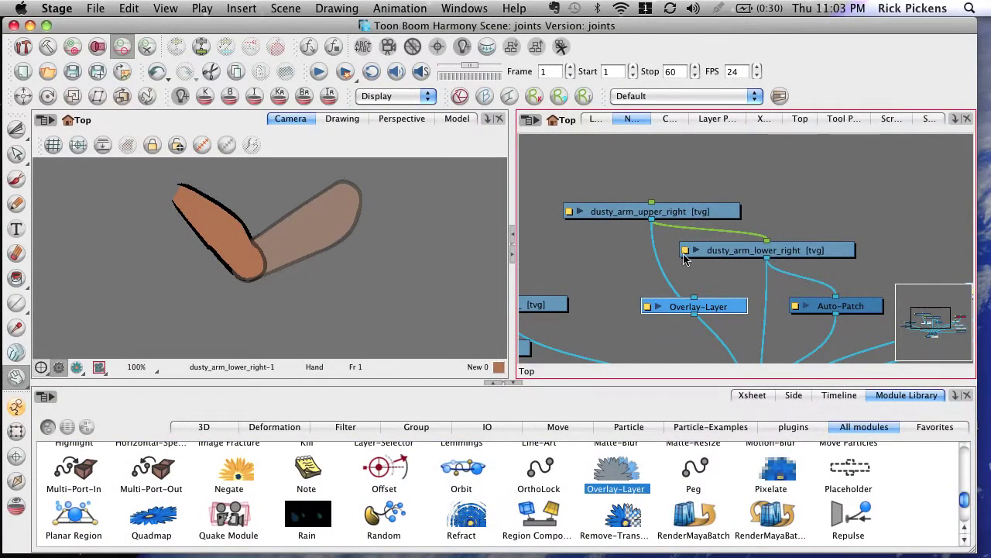
drag(767, 260, 698, 295)
drag(930, 317, 926, 328)
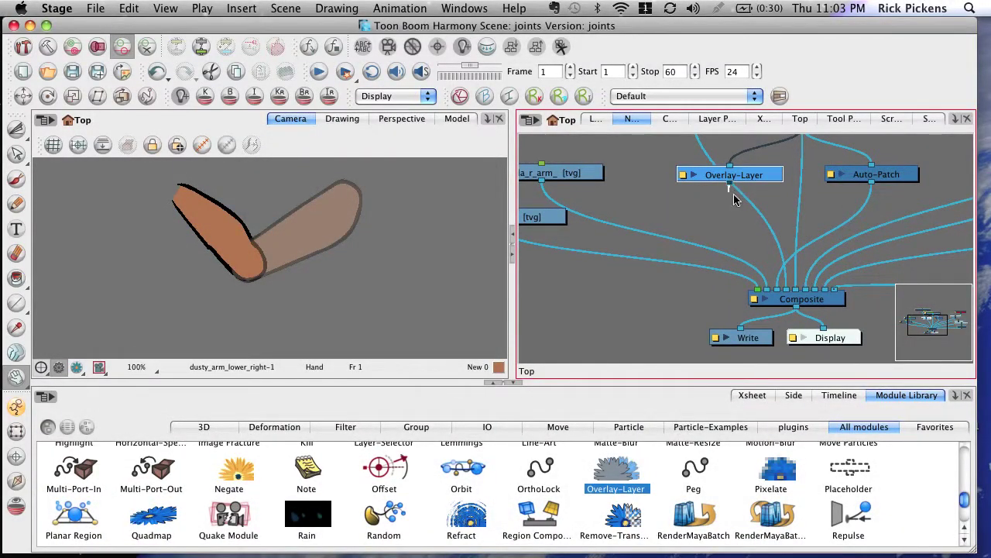
drag(734, 200, 772, 286)
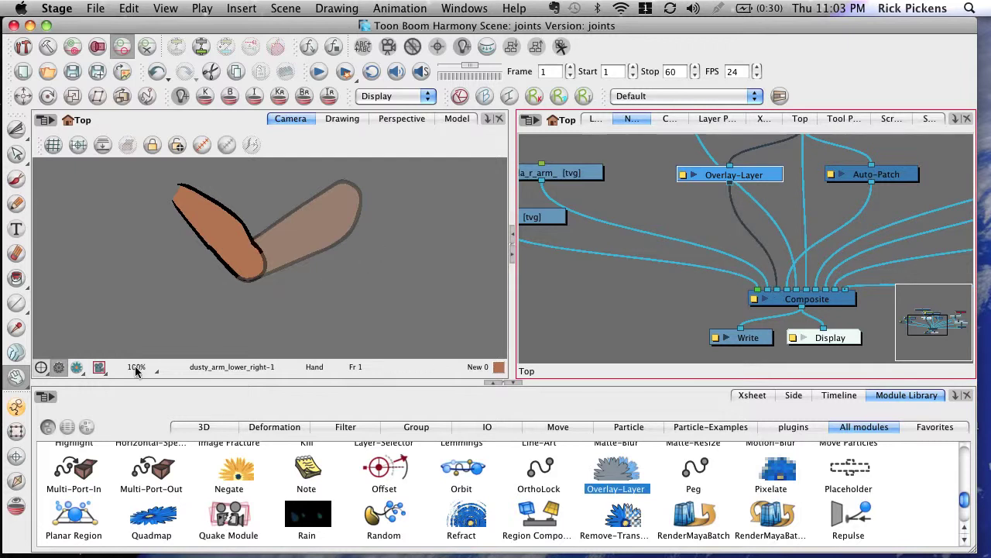
Rotate the lower arm down, then back left into a V, checking the elbow joint
click(17, 429)
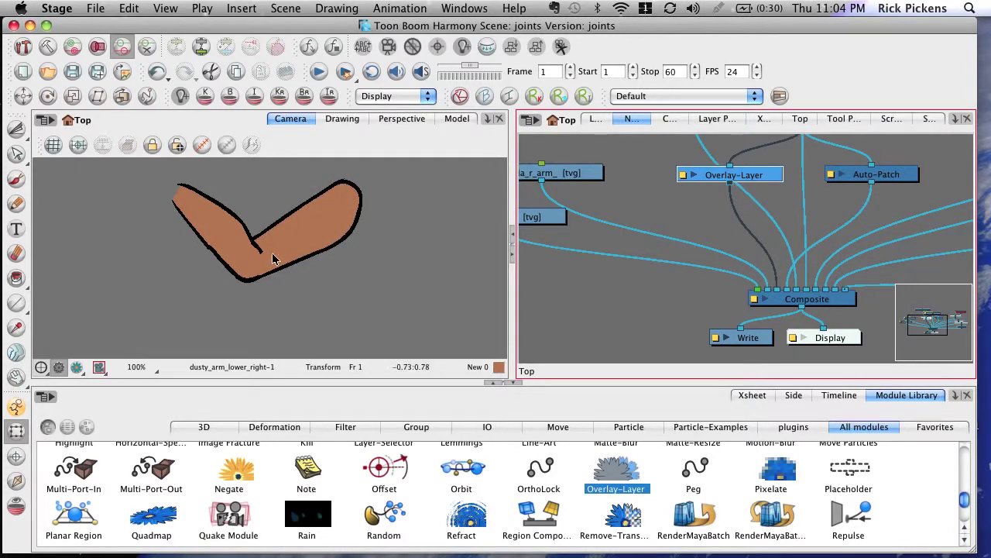
click(161, 239)
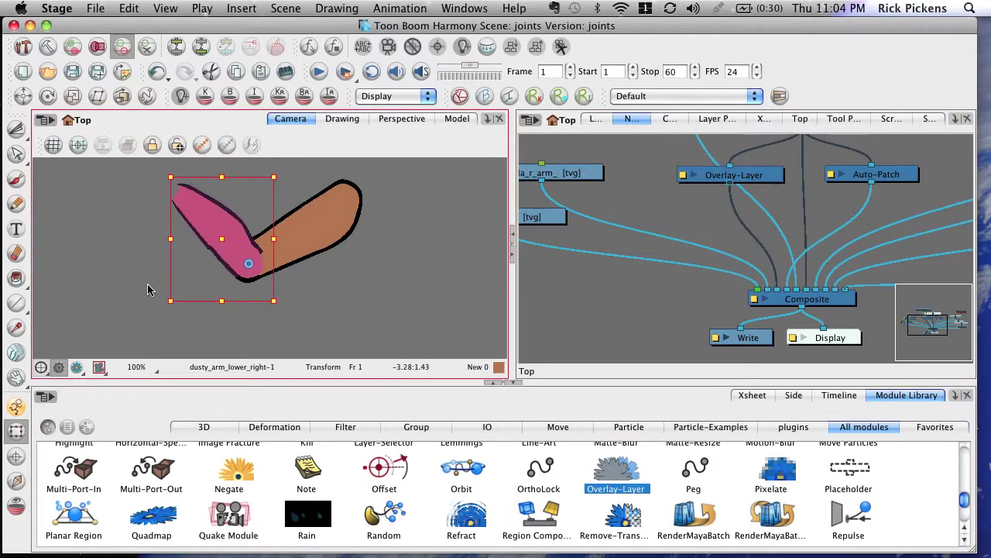
drag(166, 314, 365, 284)
click(371, 288)
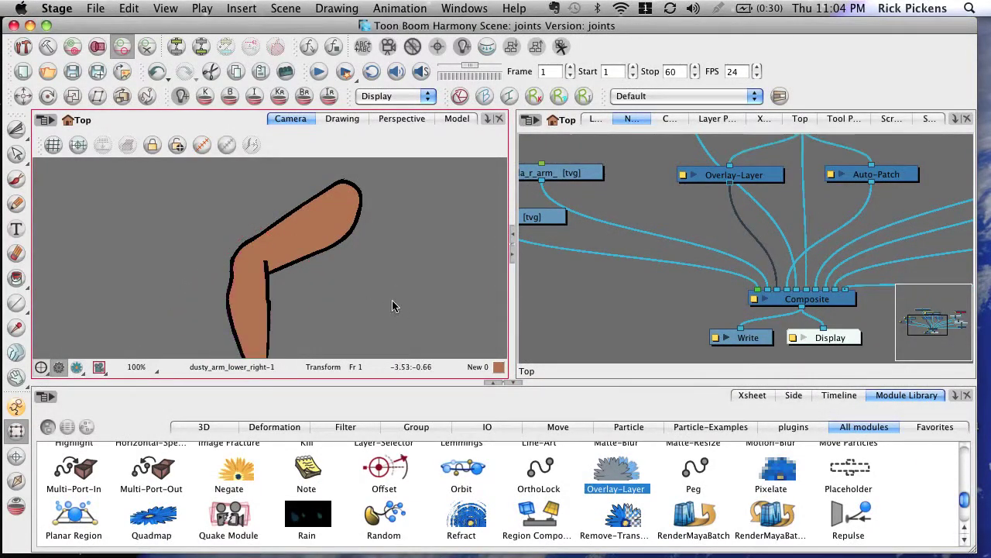
click(251, 319)
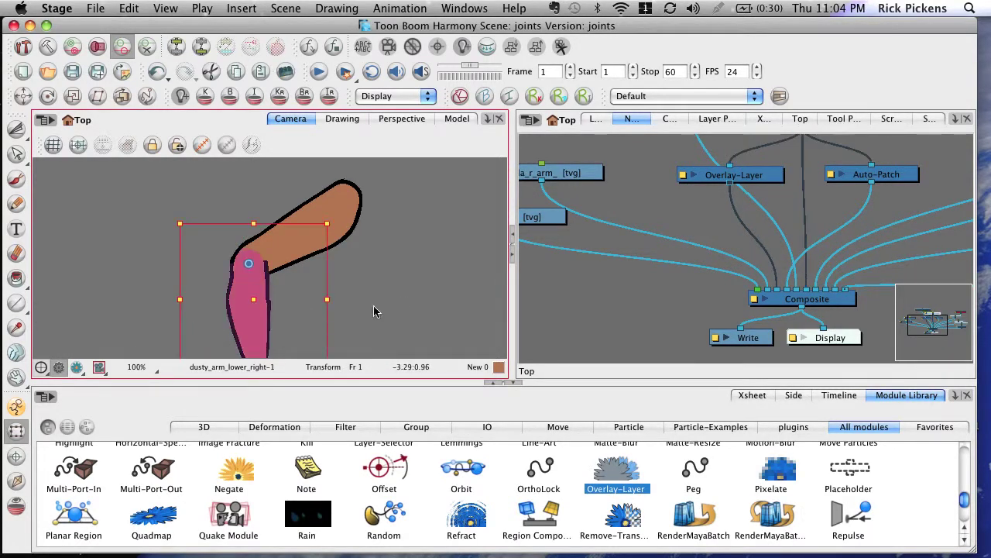
drag(334, 221, 314, 333)
click(312, 334)
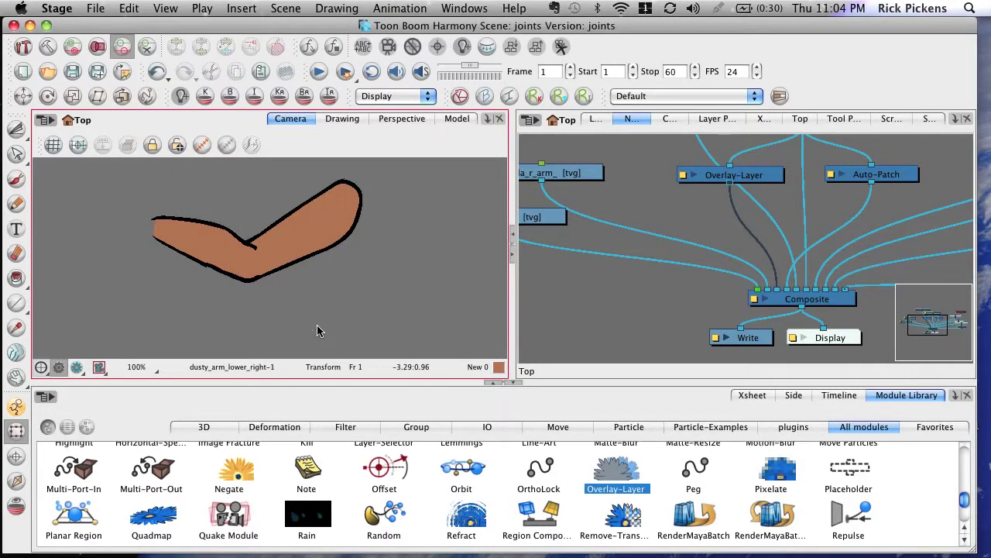
drag(928, 324, 944, 327)
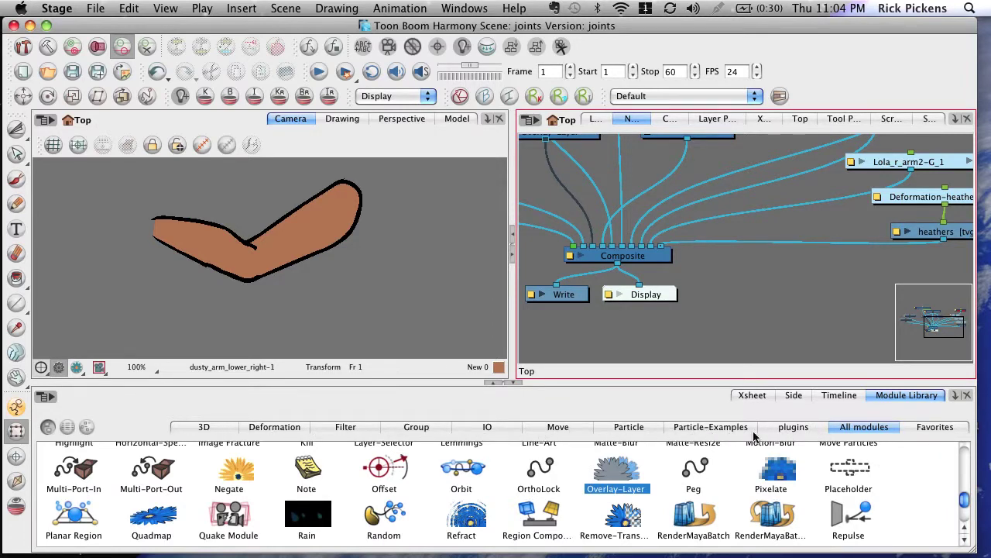
Add a Colour-Card node from Favorites to the Composite and turn on Render Preview
click(935, 426)
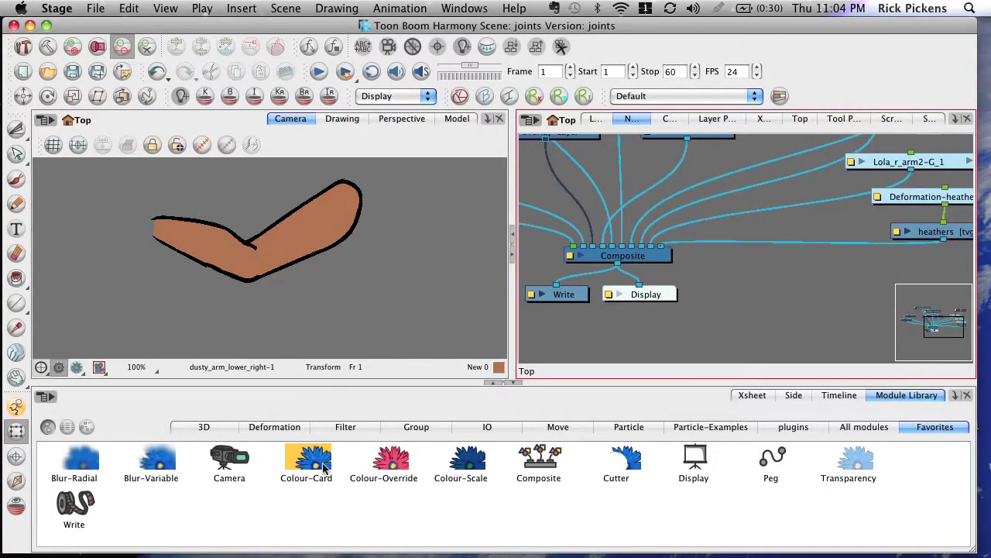
drag(319, 465, 672, 255)
click(78, 368)
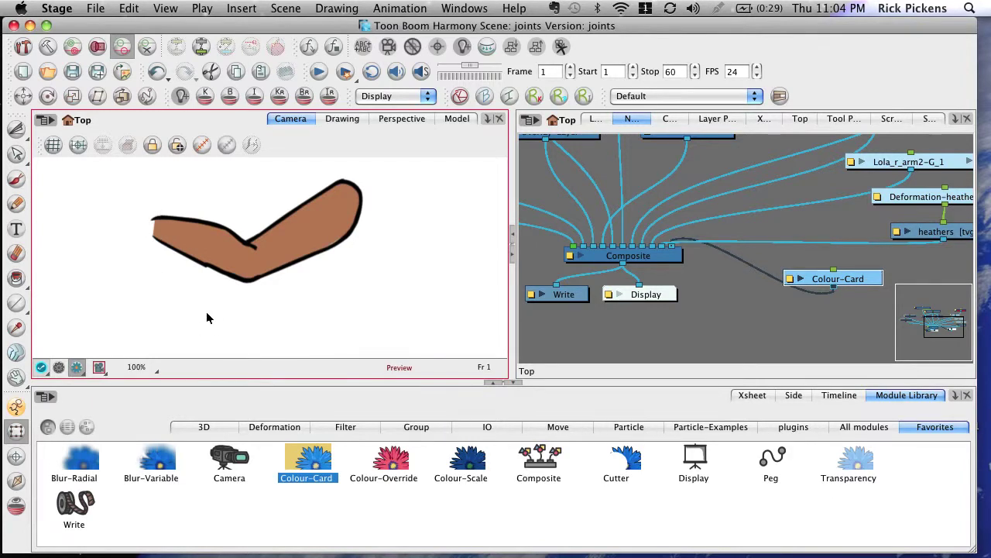
Rotate the lower arm up and back down in the render preview to check the elbow
click(198, 262)
mouse_move(137, 333)
mouse_down()
mouse_move(178, 358)
mouse_move(304, 362)
mouse_up()
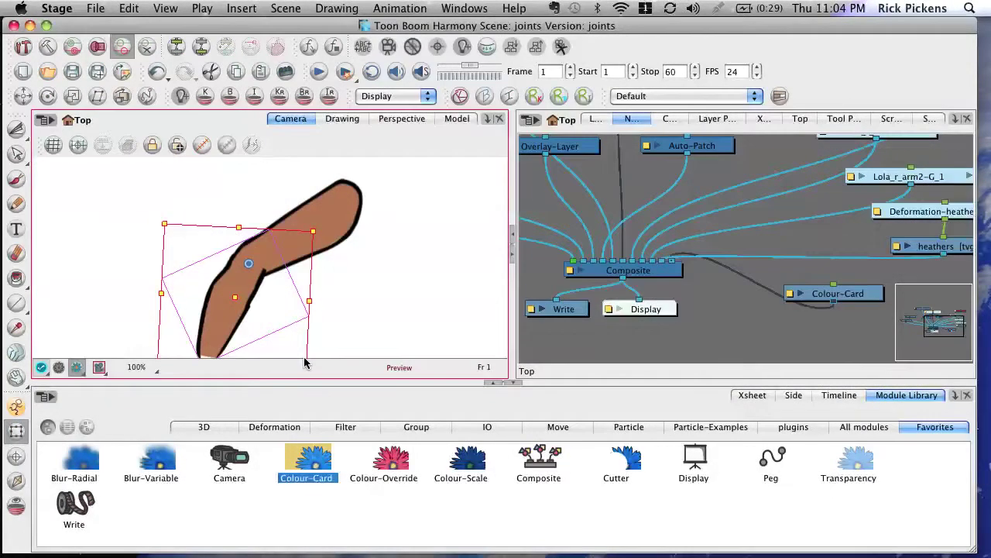
click(351, 343)
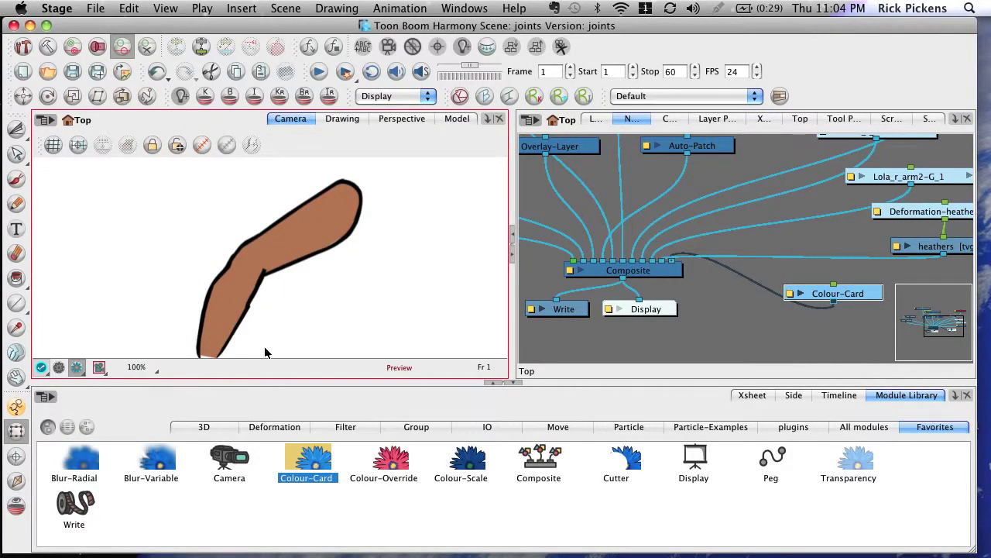
click(205, 342)
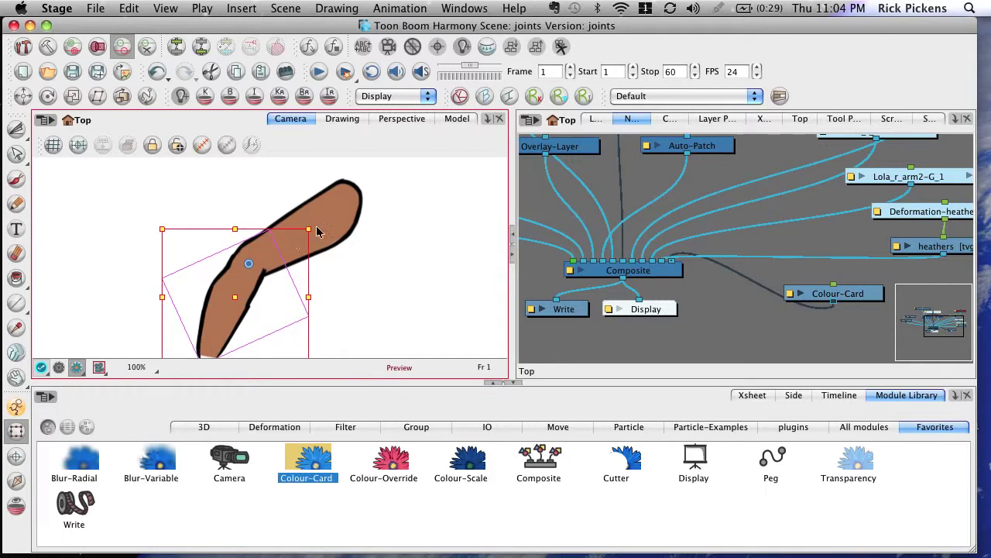
mouse_move(320, 223)
mouse_down()
mouse_move(349, 274)
mouse_move(296, 345)
mouse_move(339, 333)
mouse_up()
click(346, 331)
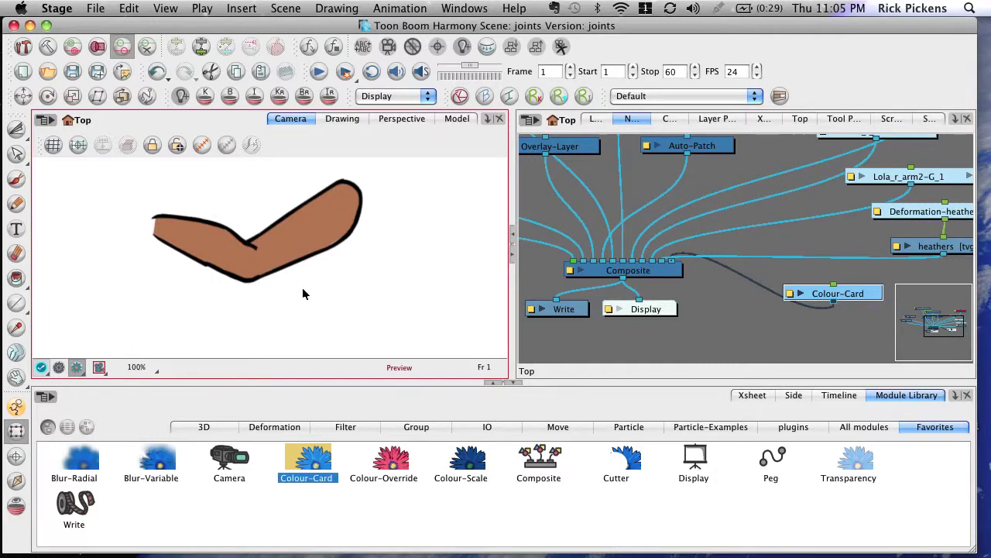
Leave Render Preview, toggle the lower arm drawing's stroke and fill displays, then return to camera view
click(59, 369)
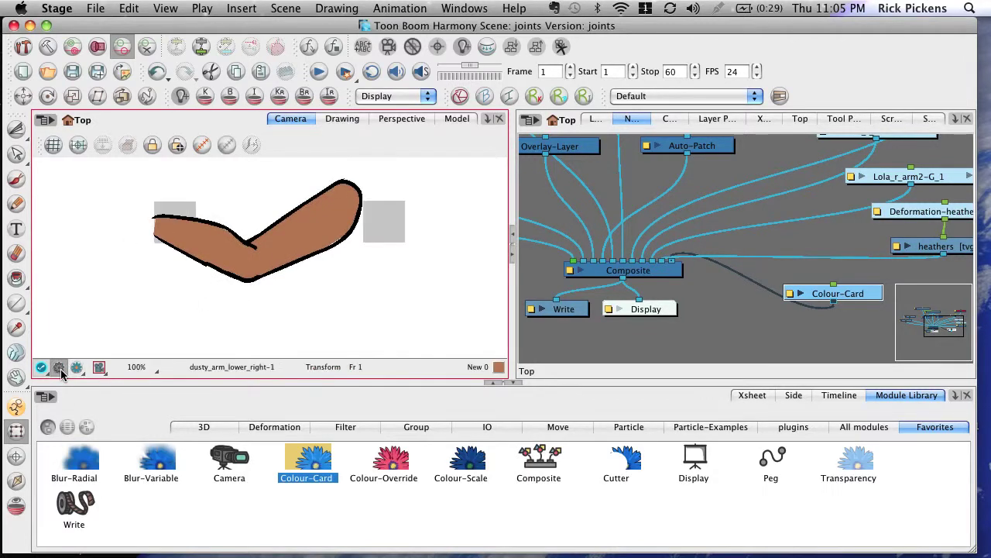
click(341, 118)
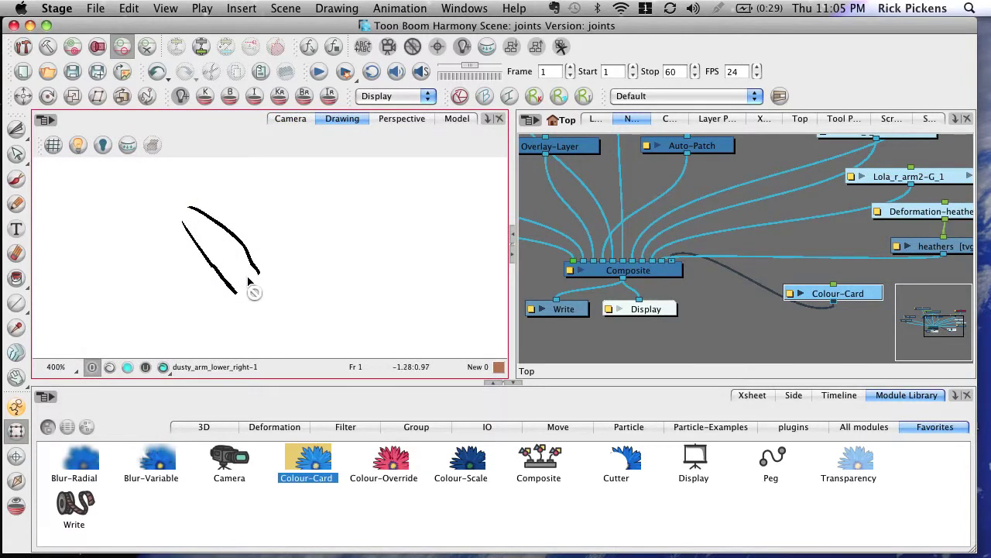
click(109, 367)
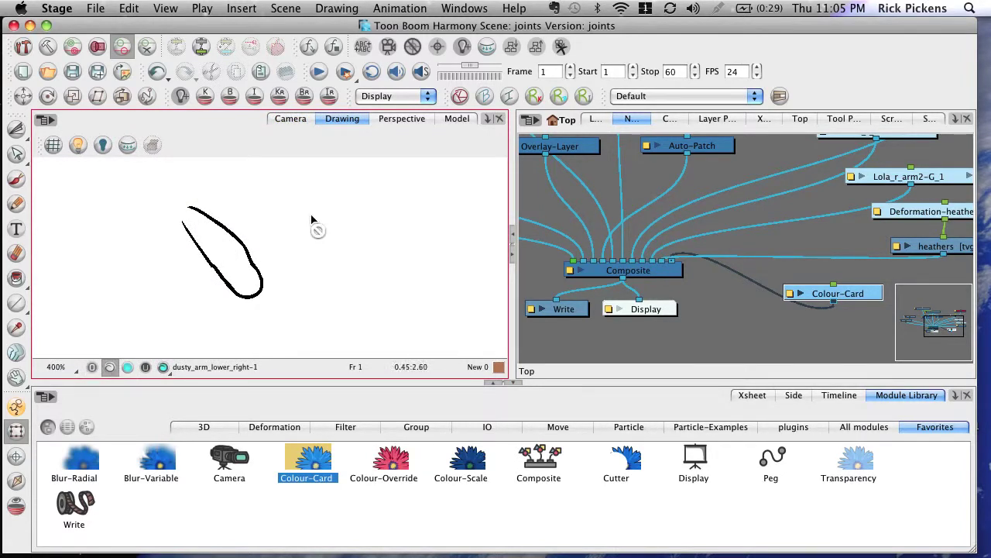
click(128, 368)
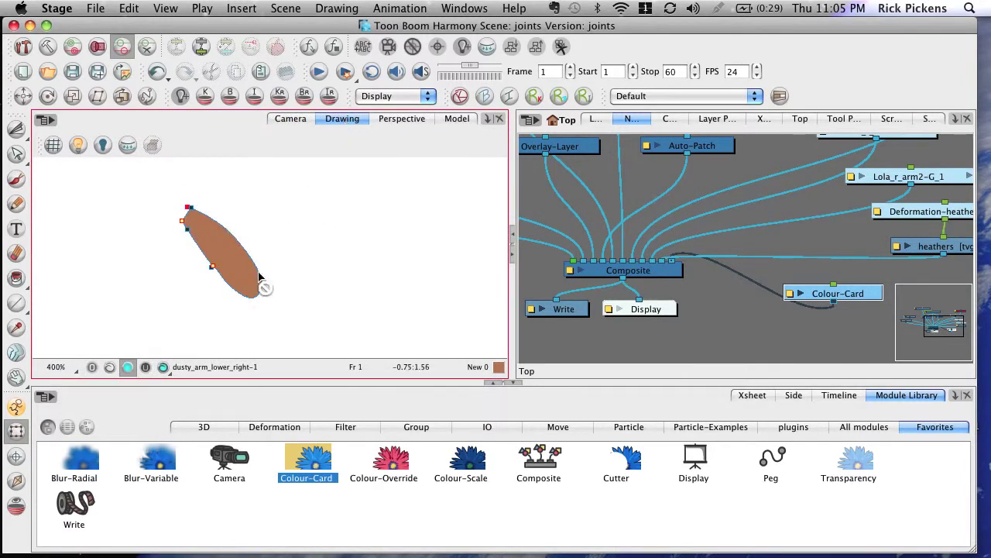
click(109, 369)
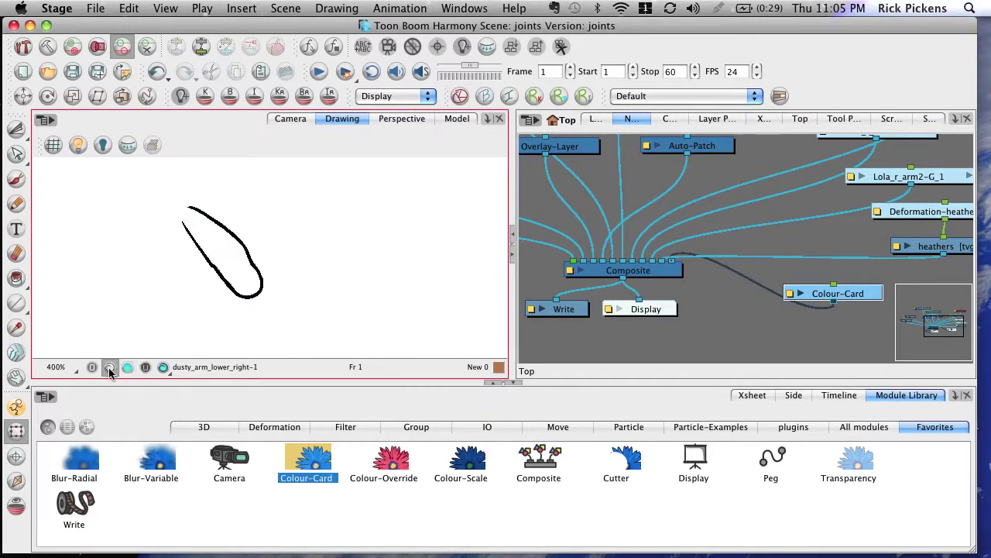
click(127, 367)
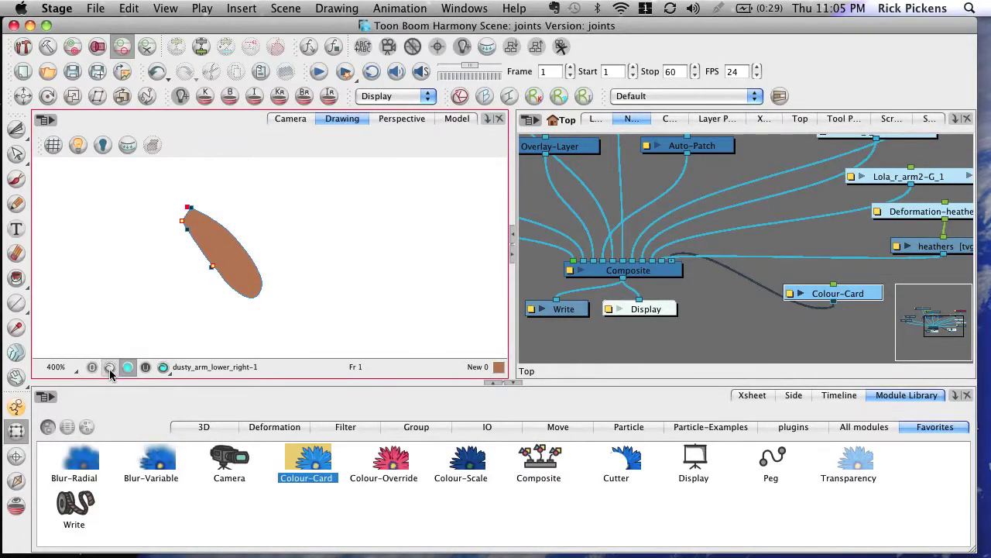
click(109, 369)
click(128, 369)
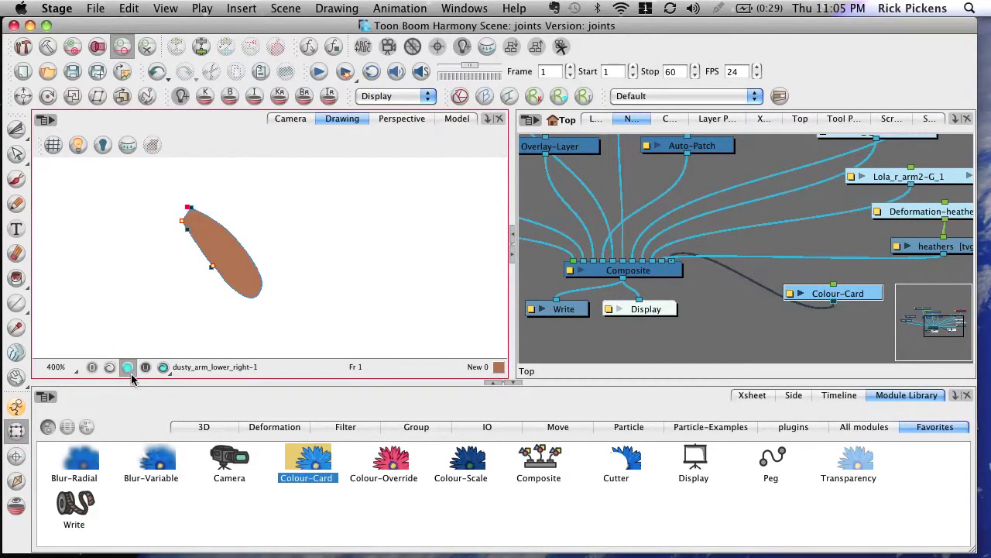
click(92, 369)
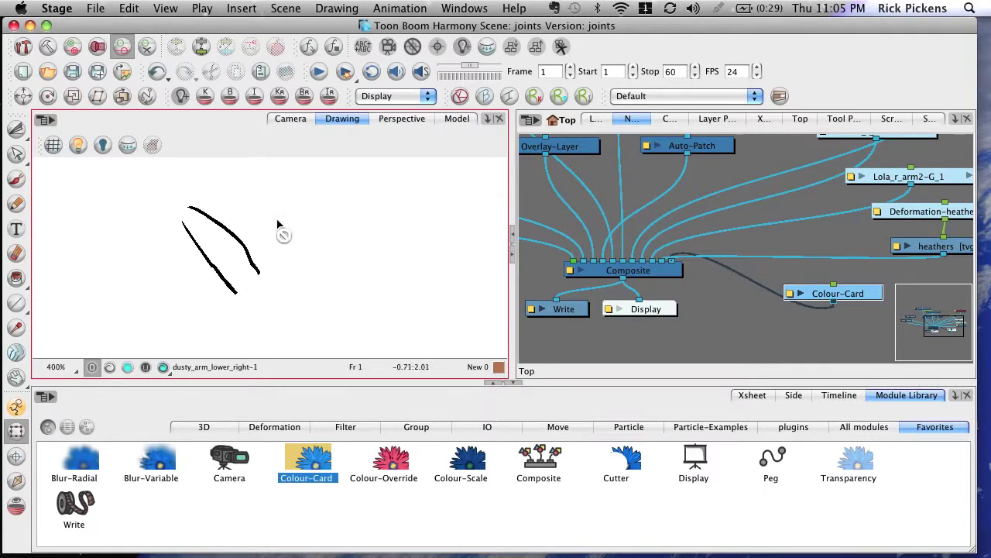
click(290, 118)
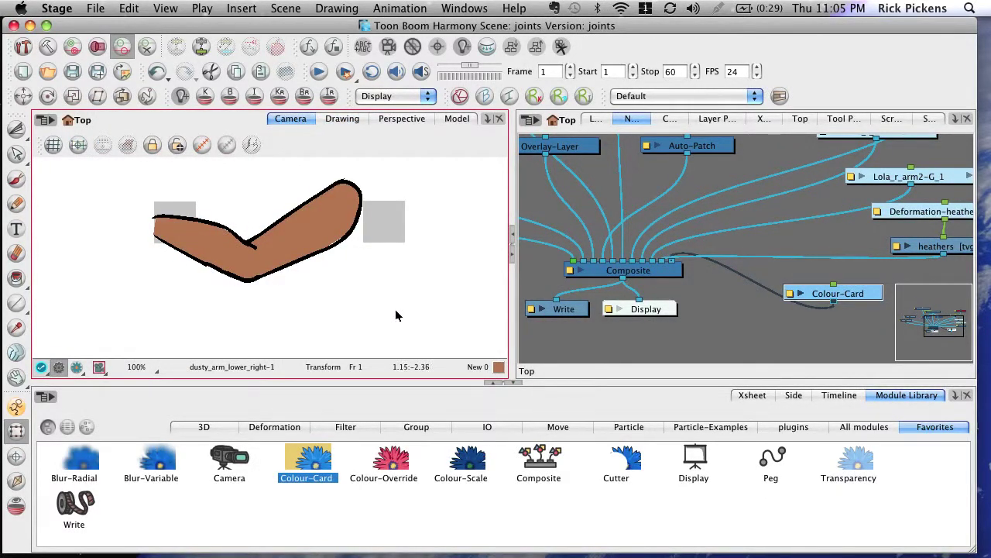